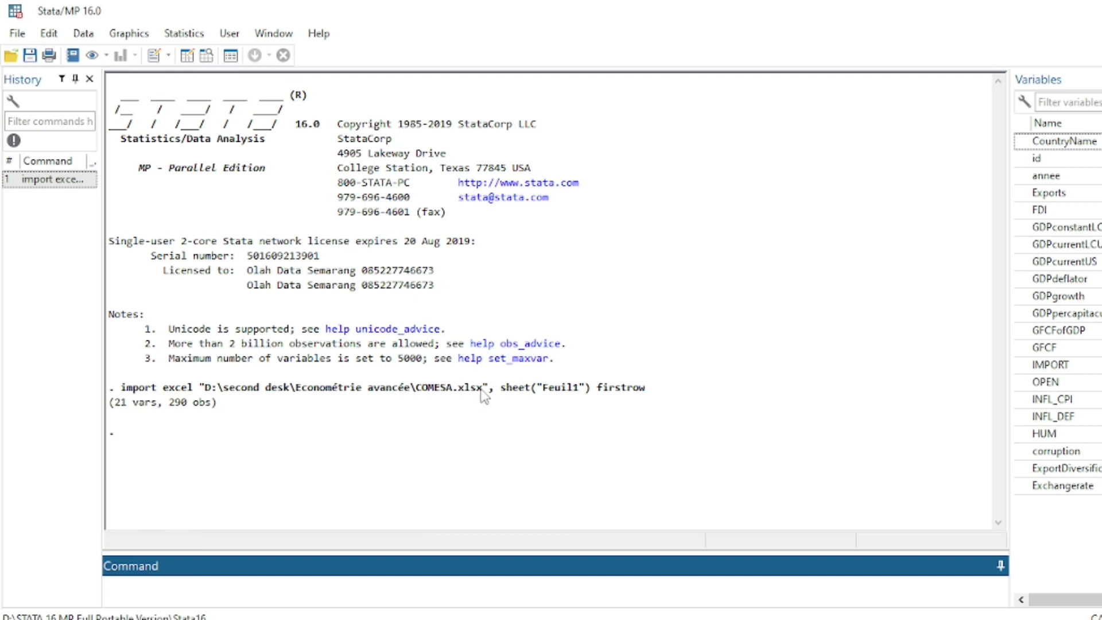
Bring up the panel ARDL do-file, then view the panel-data cointegration tests dialog and close it without submitting
{"action": "left_click", "coordinate": [630, 619]}
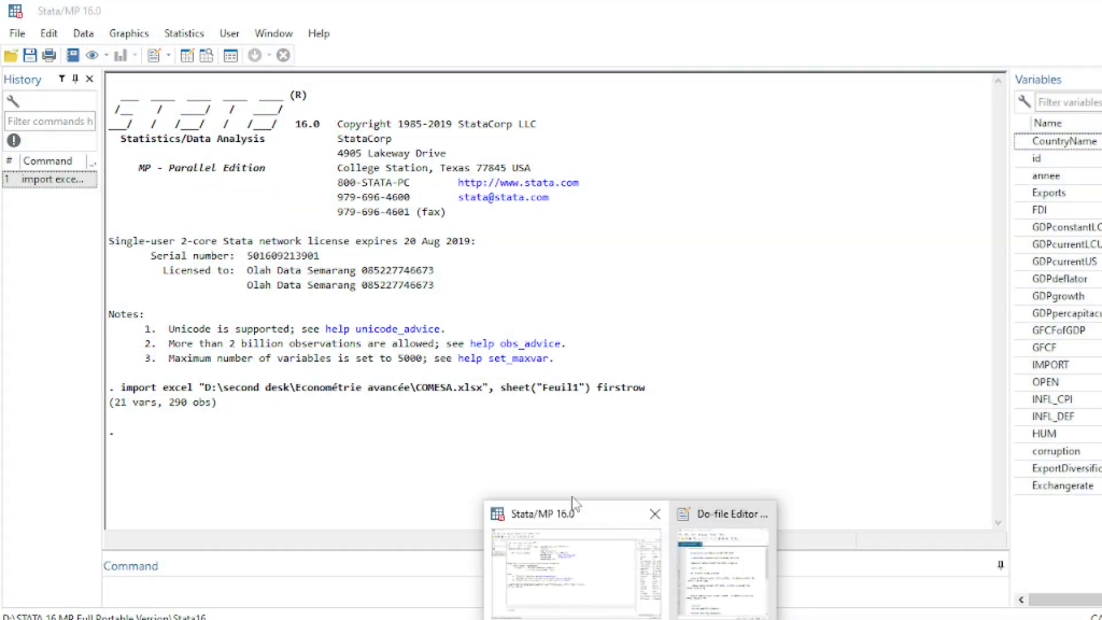
{"action": "left_click", "coordinate": [718, 597]}
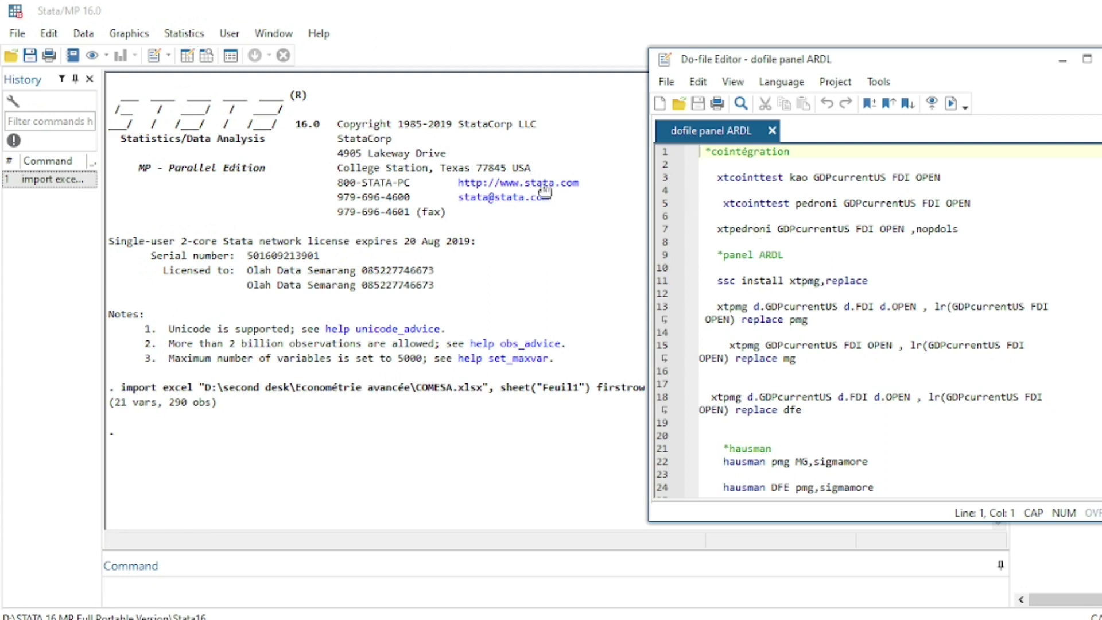
{"action": "left_click", "coordinate": [183, 34]}
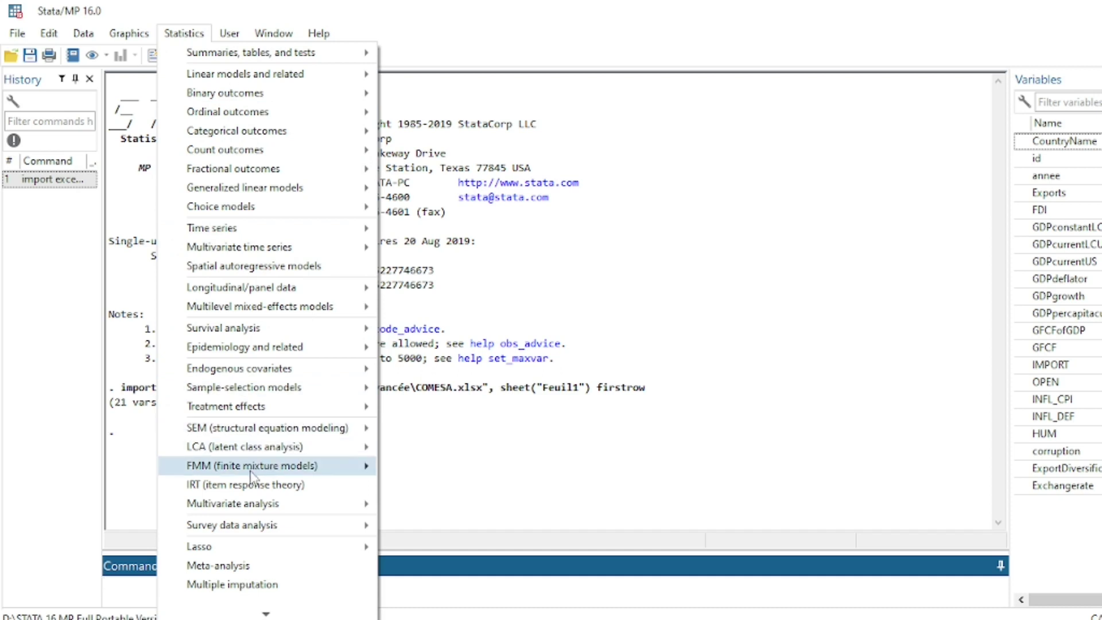
{"action": "mouse_move", "coordinate": [238, 289]}
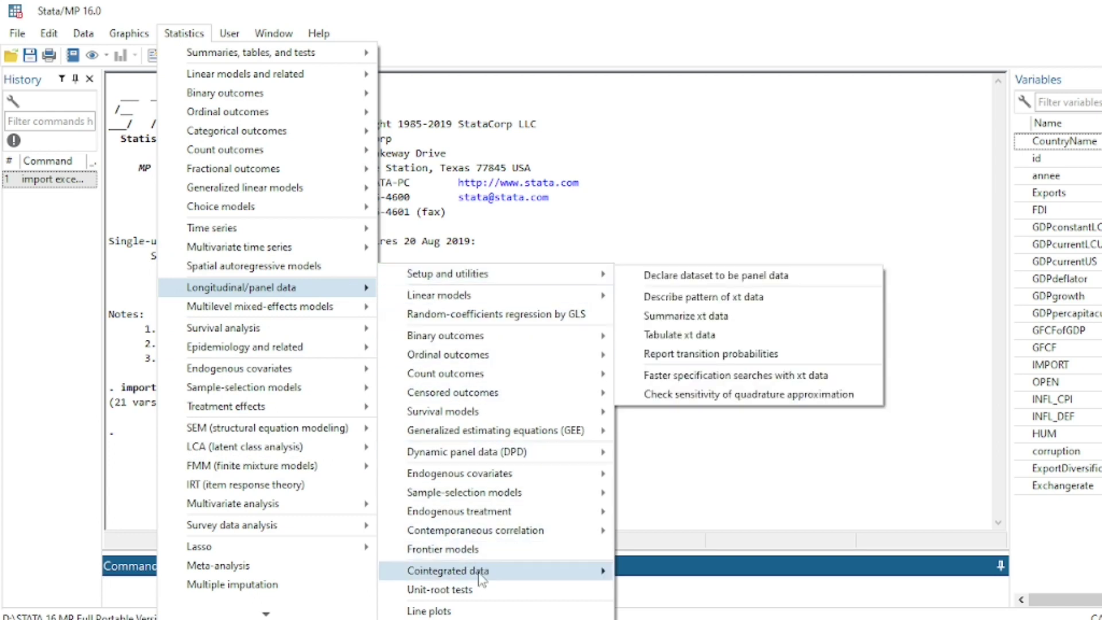
{"action": "mouse_move", "coordinate": [477, 579]}
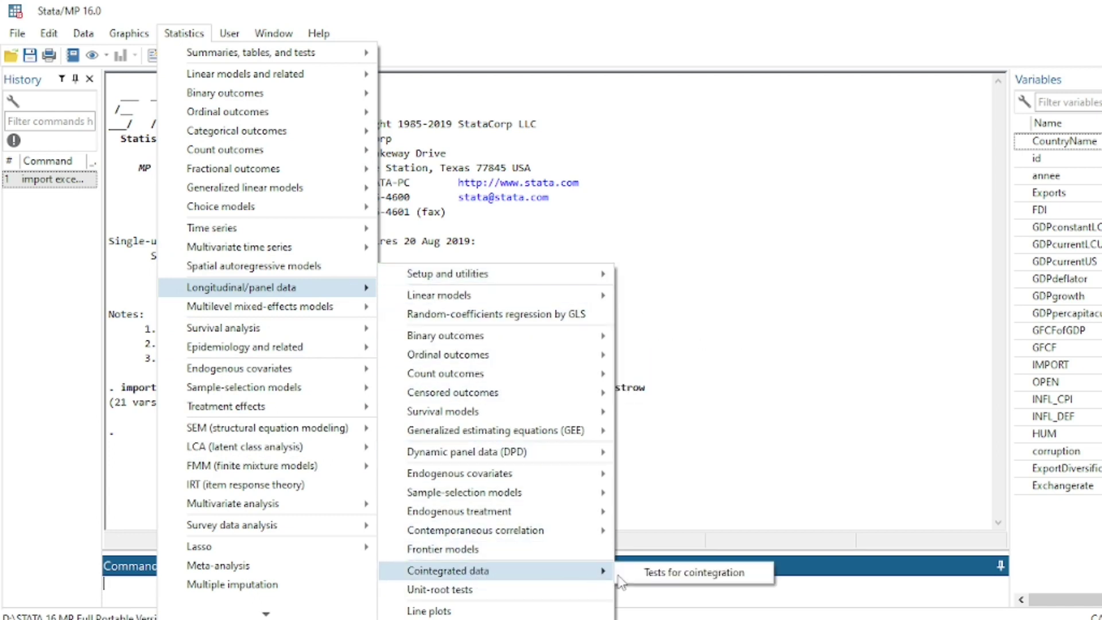
{"action": "left_click", "coordinate": [706, 579]}
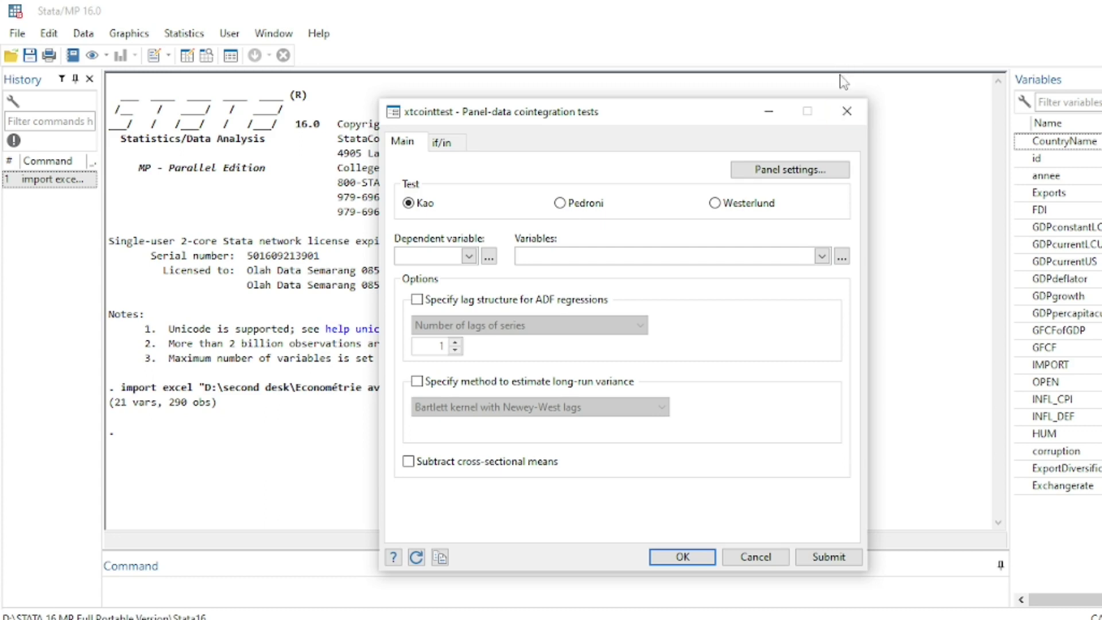
{"action": "left_click", "coordinate": [852, 115]}
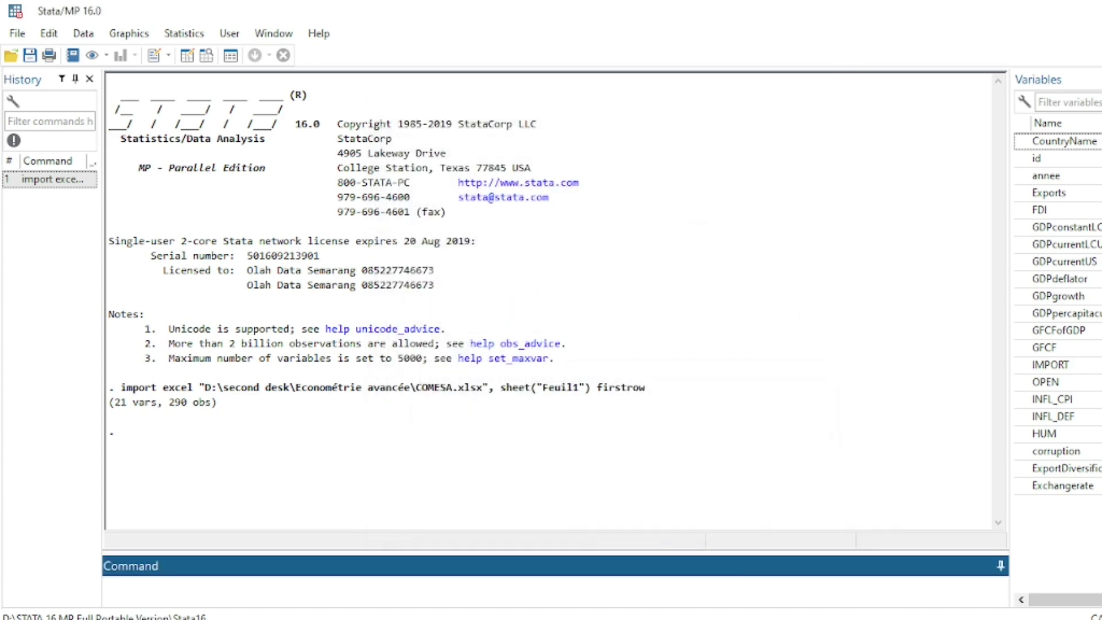
Examine the "ssc install xtpmg,replace" line under the panel ARDL comment in the do-file
{"action": "mouse_move", "coordinate": [699, 616]}
{"action": "left_click", "coordinate": [710, 597]}
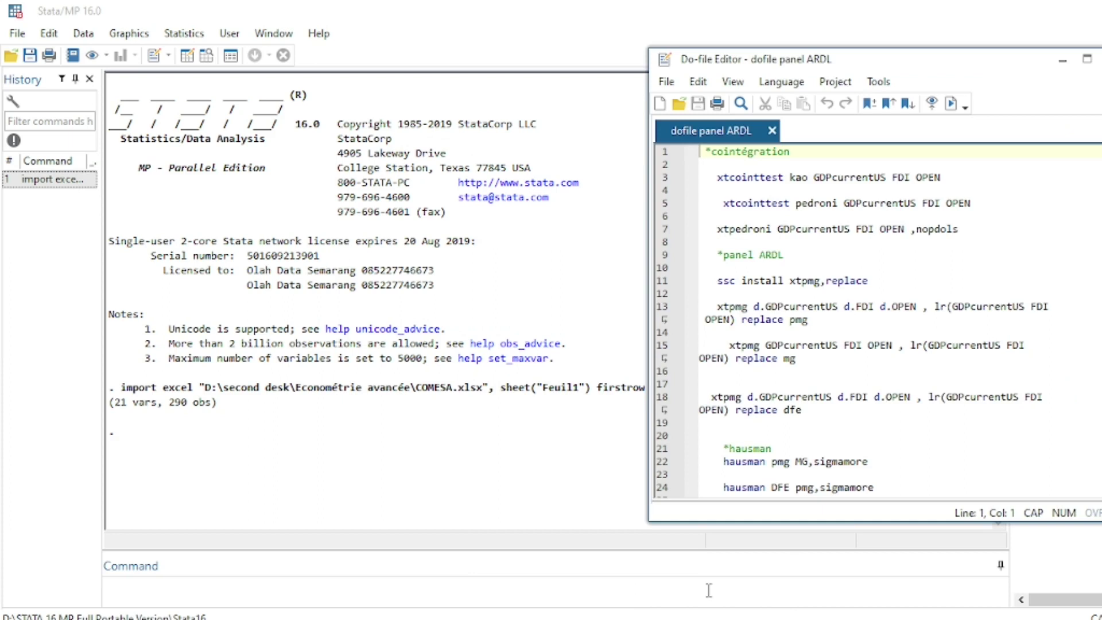
{"action": "left_click", "coordinate": [720, 284]}
{"action": "left_click_drag", "start_coordinate": [725, 285], "coordinate": [893, 281]}
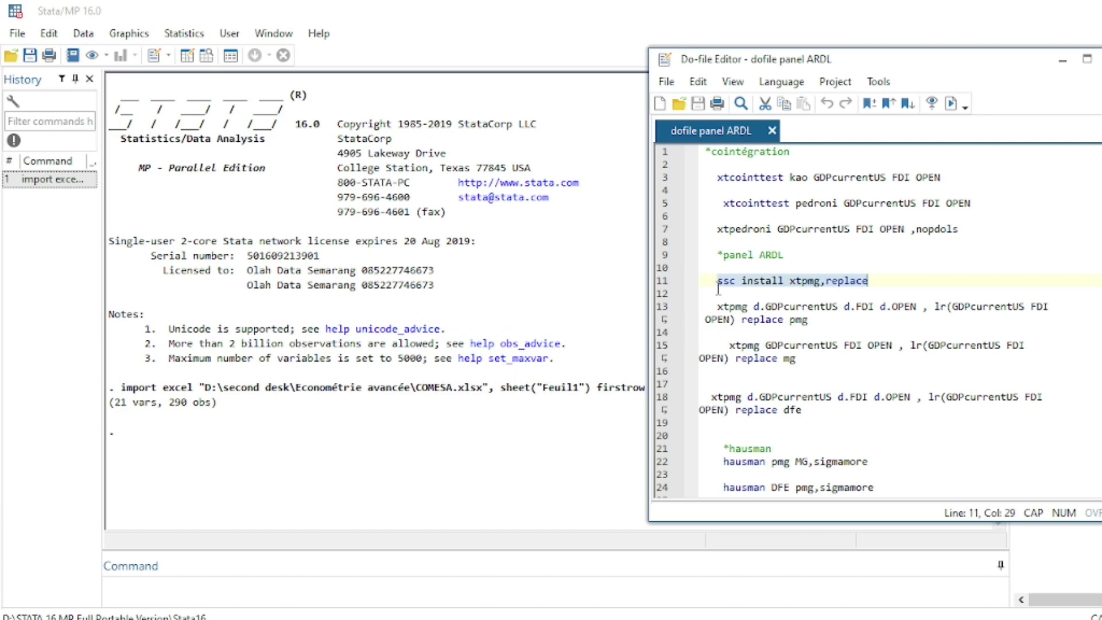
{"action": "left_click", "coordinate": [746, 282]}
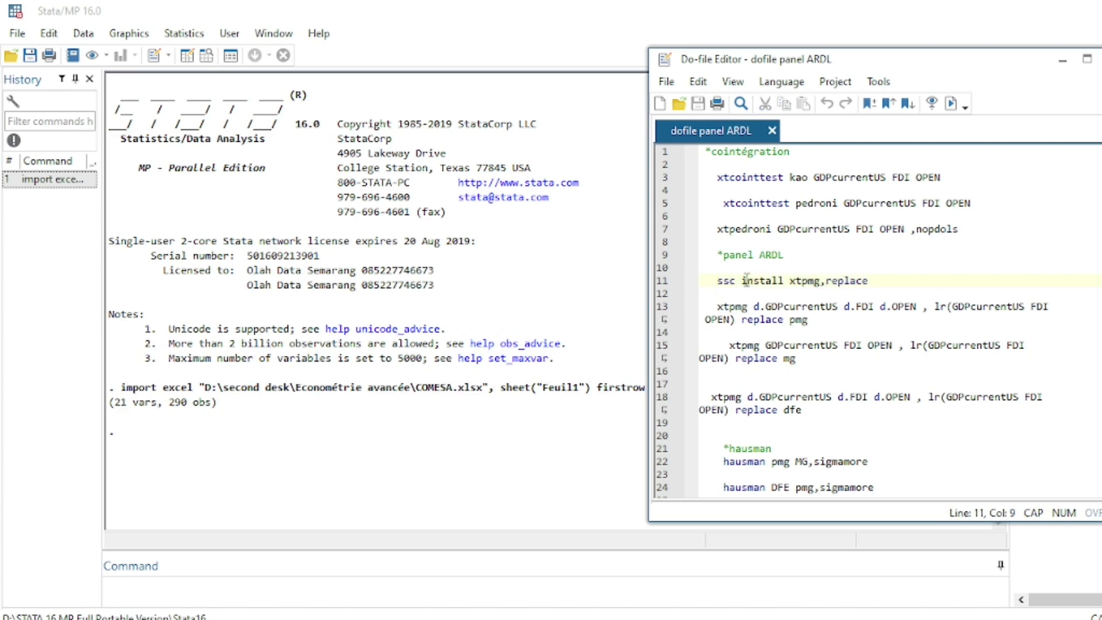
{"action": "left_click", "coordinate": [717, 282]}
{"action": "left_click_drag", "start_coordinate": [718, 282], "coordinate": [738, 285]}
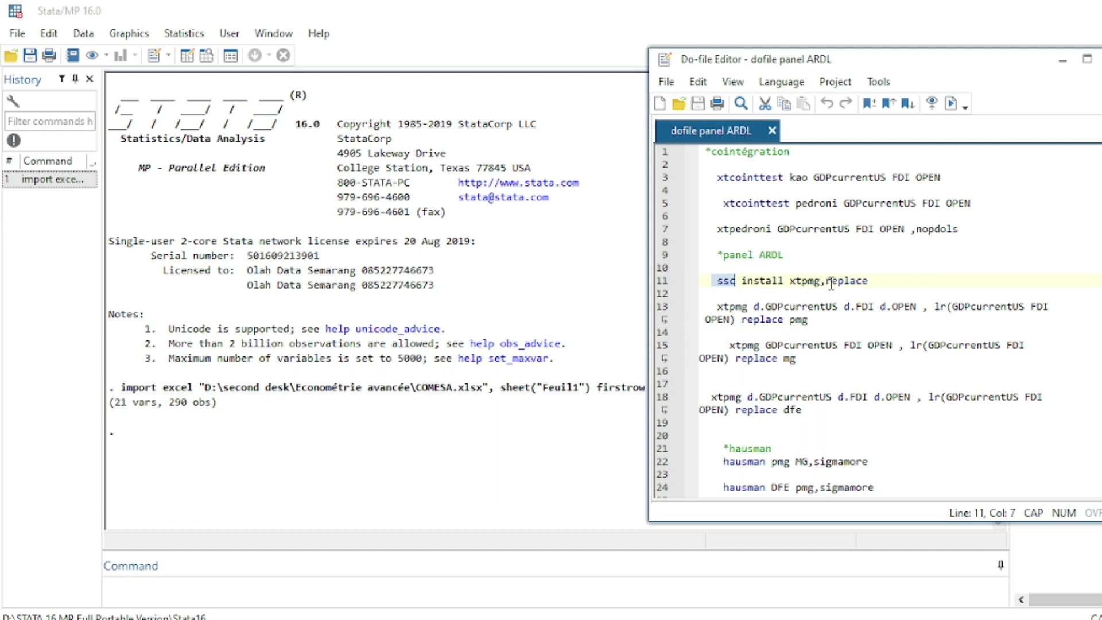
{"action": "left_click_drag", "start_coordinate": [891, 290], "coordinate": [825, 285]}
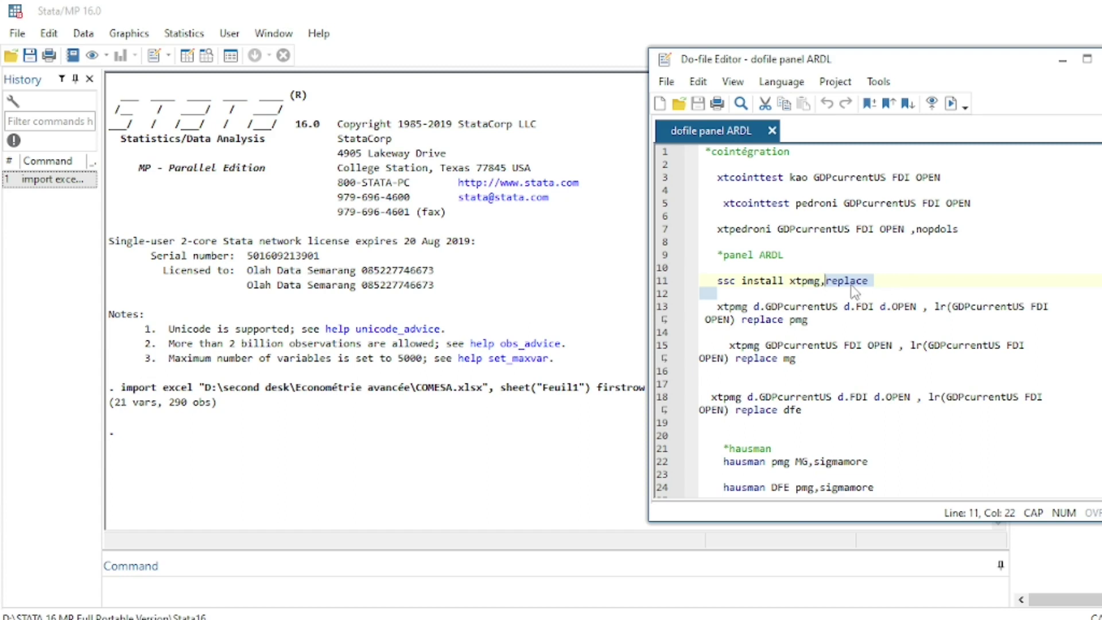
{"action": "left_click_drag", "start_coordinate": [883, 285], "coordinate": [693, 298]}
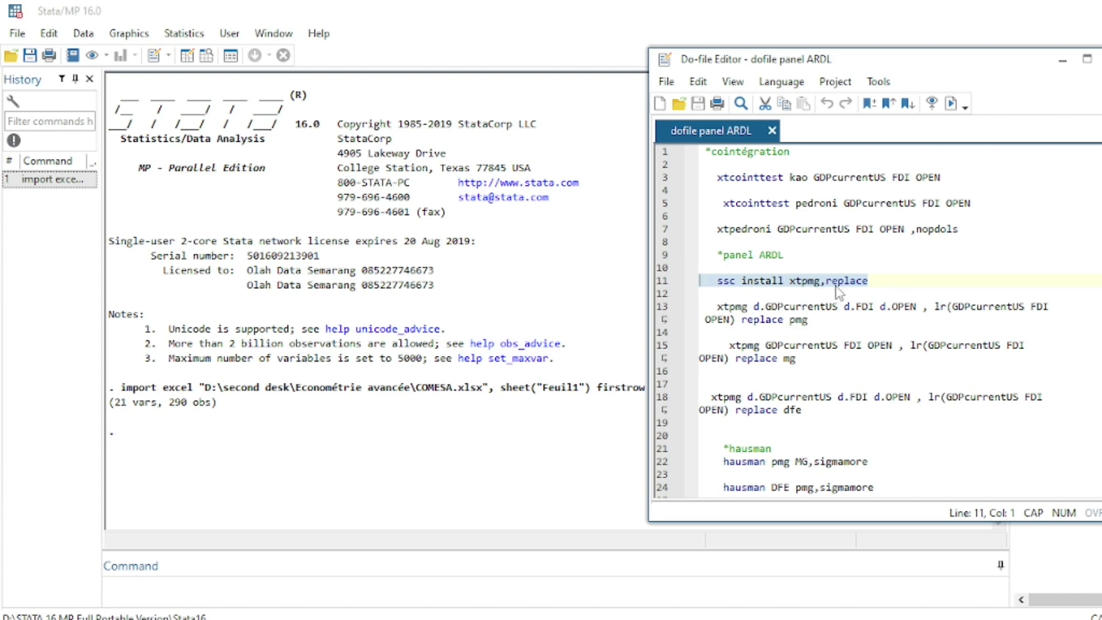
{"action": "left_click", "coordinate": [878, 280]}
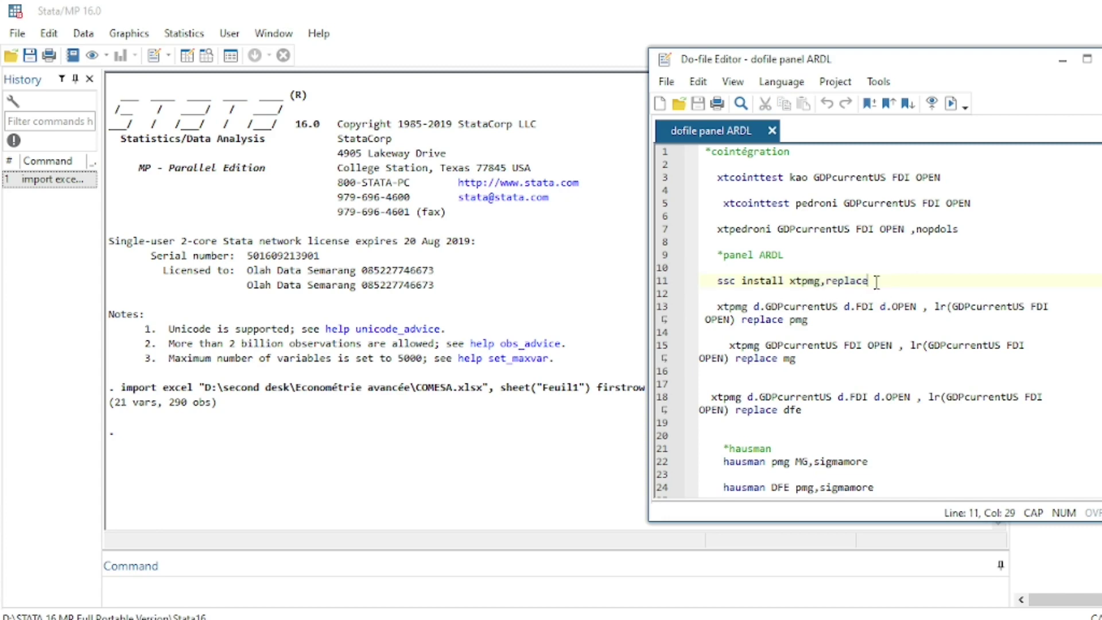
{"action": "left_click", "coordinate": [712, 283], "text": "shift"}
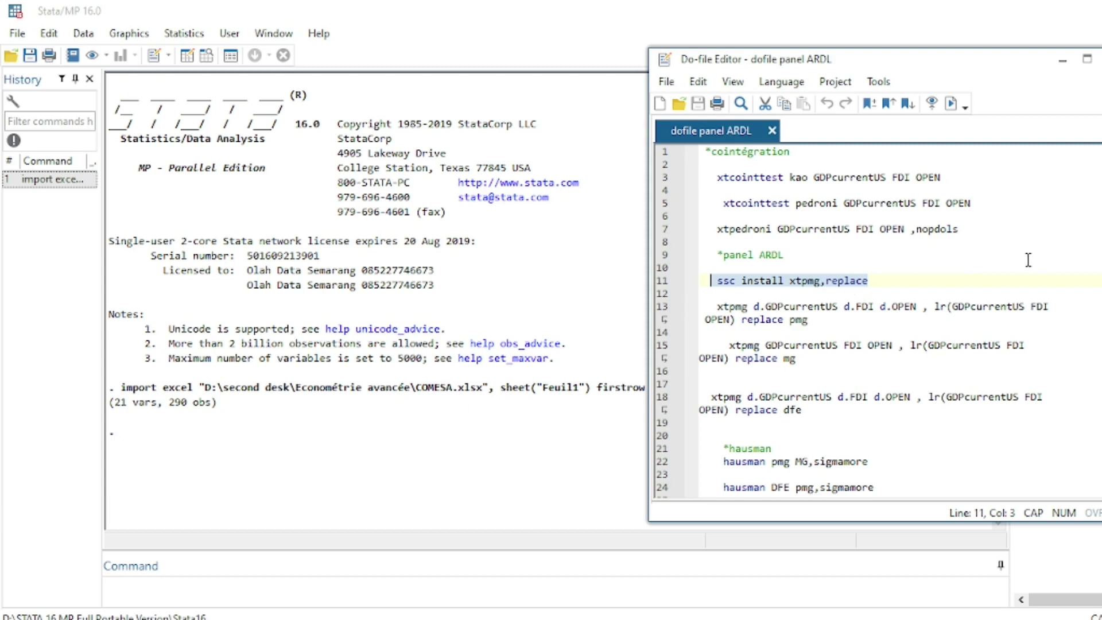
Declare the dataset as panel data with xtset, using id as the panel variable and annee as the time variable
{"action": "left_click", "coordinate": [139, 588]}
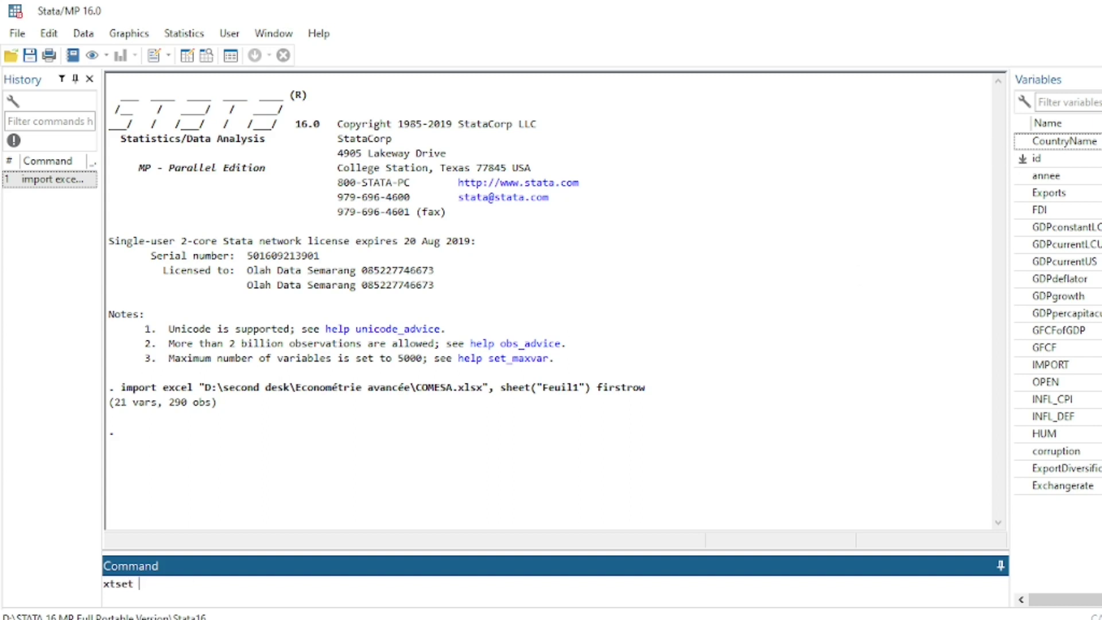
{"action": "left_click", "coordinate": [1051, 159]}
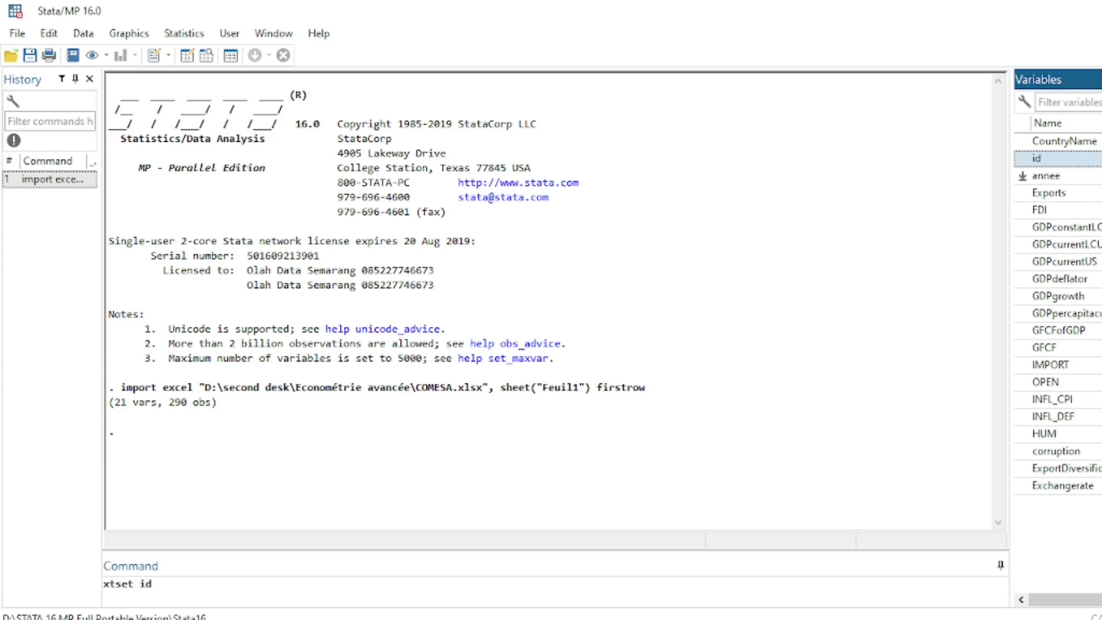
{"action": "double_click", "coordinate": [1045, 176]}
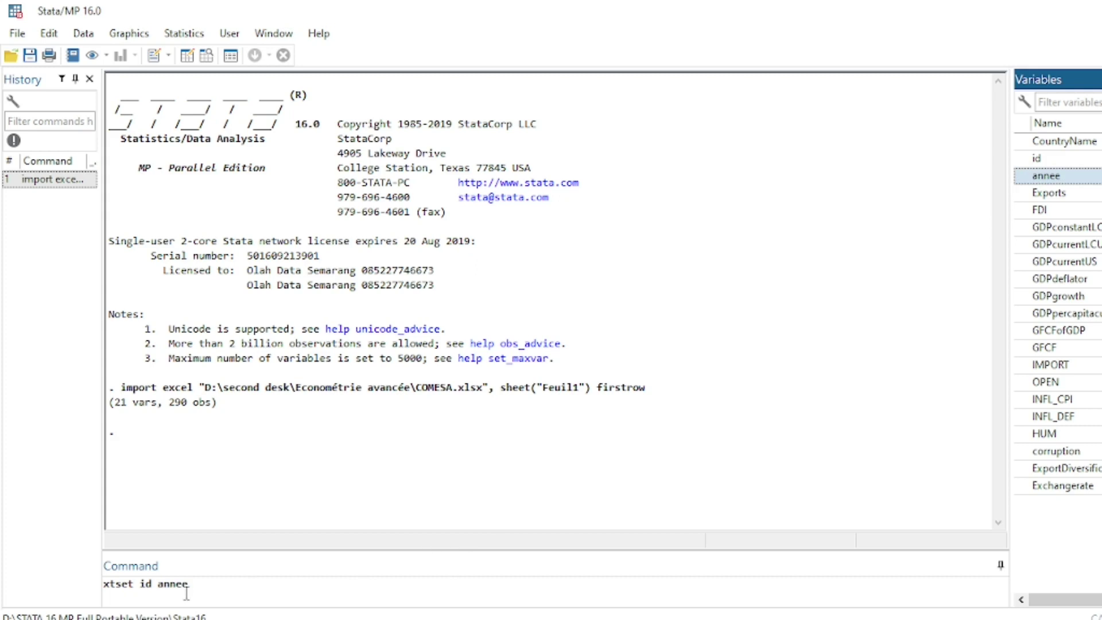
{"action": "key", "text": "Return"}
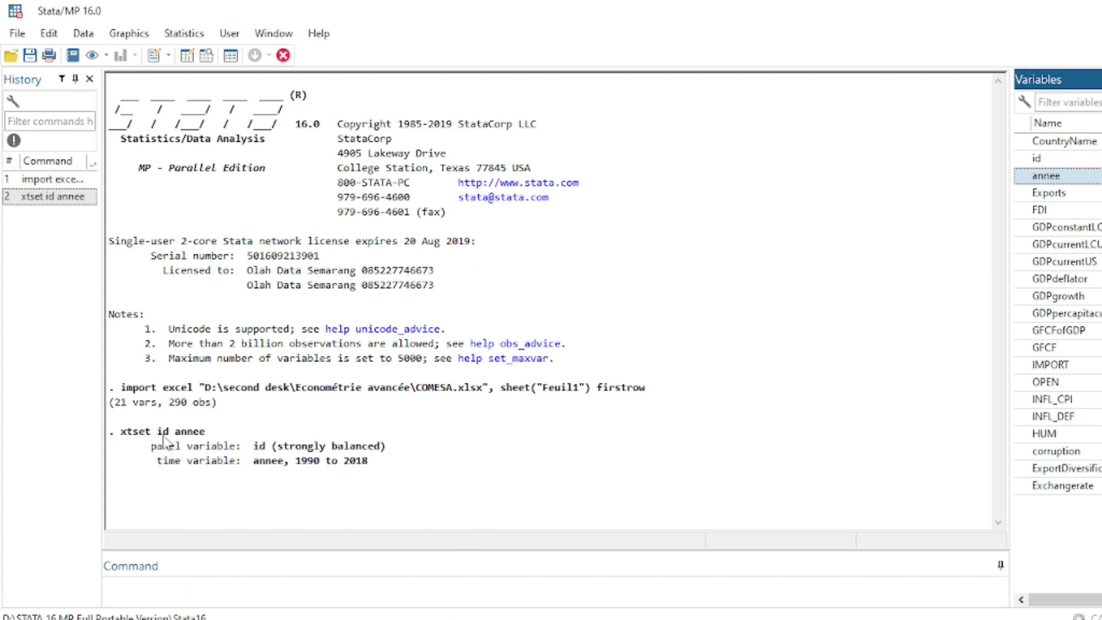
{"action": "left_click_drag", "start_coordinate": [150, 446], "coordinate": [372, 466]}
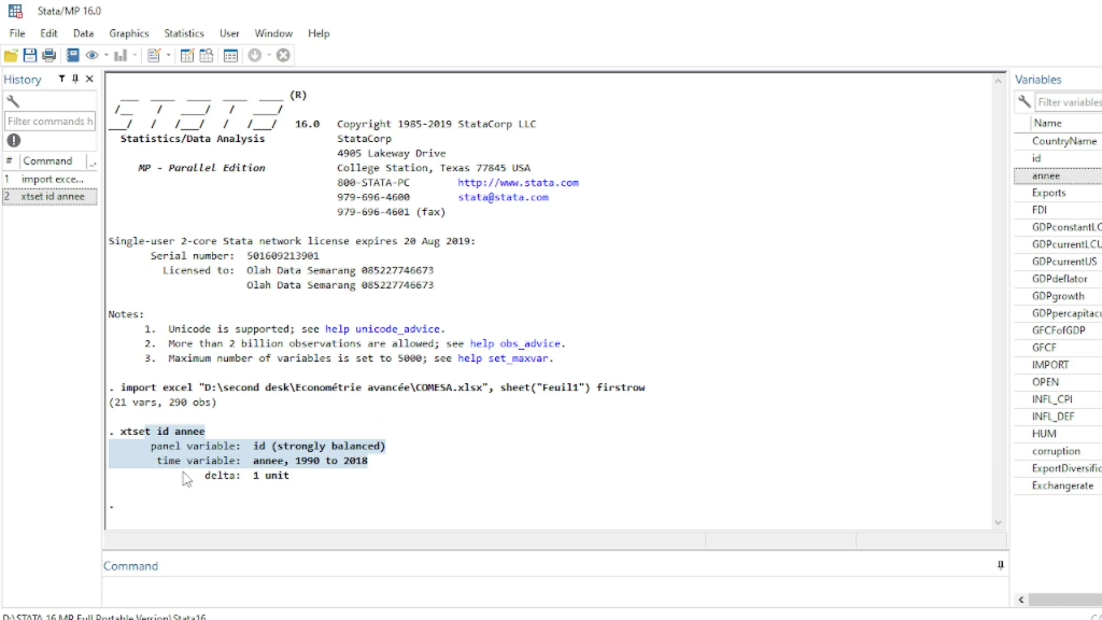
{"action": "left_click_drag", "start_coordinate": [151, 446], "coordinate": [226, 485]}
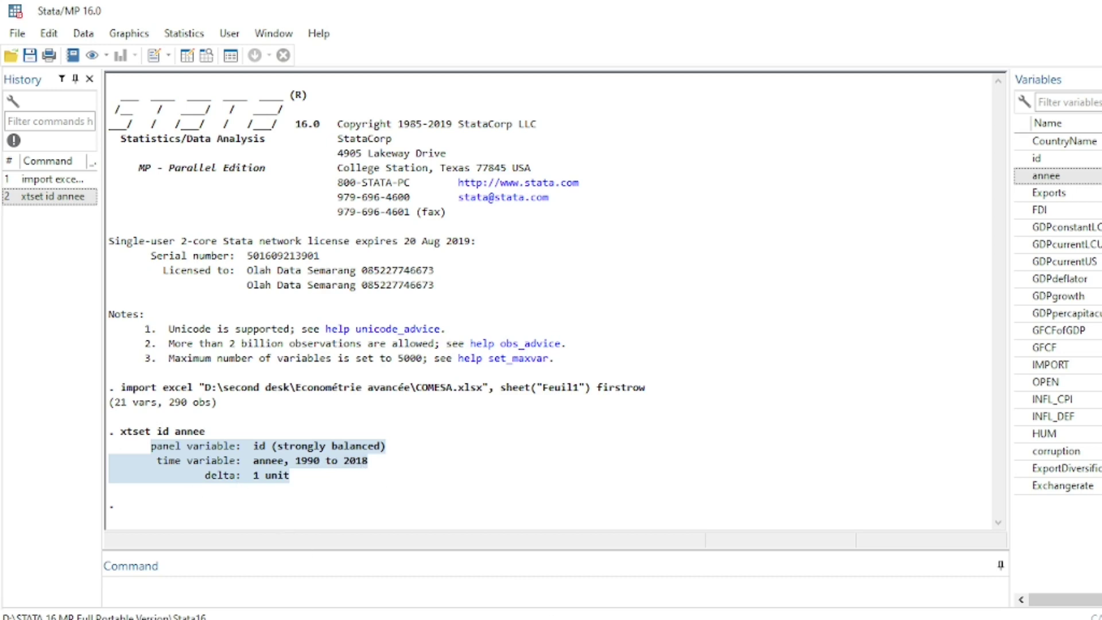
Examine the Kao cointegration line in the do-file, going through the xtcointtest command, the kao option and the variables GDPcurrentUS, FDI and OPEN
{"action": "mouse_move", "coordinate": [734, 613]}
{"action": "left_click", "coordinate": [715, 573]}
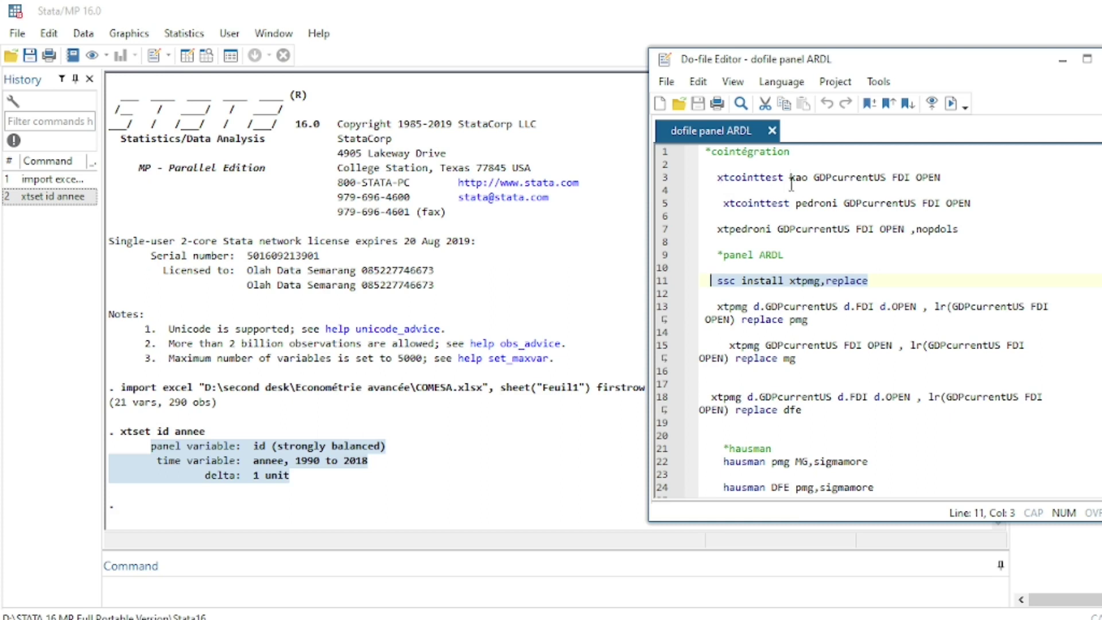
{"action": "left_click_drag", "start_coordinate": [715, 178], "coordinate": [762, 178]}
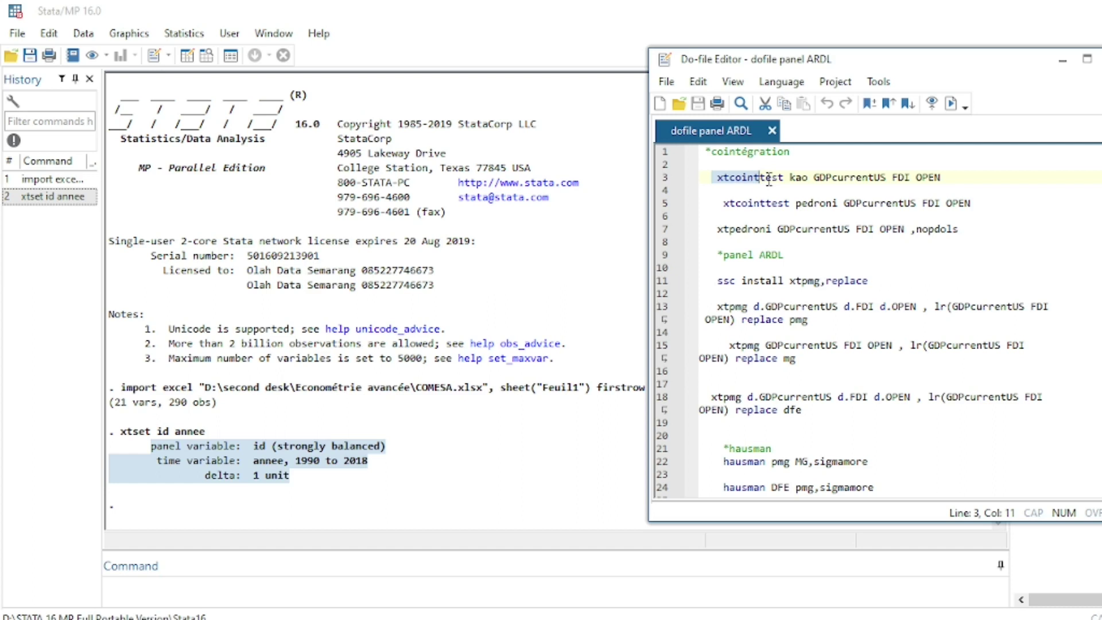
{"action": "left_click_drag", "start_coordinate": [792, 180], "coordinate": [811, 179]}
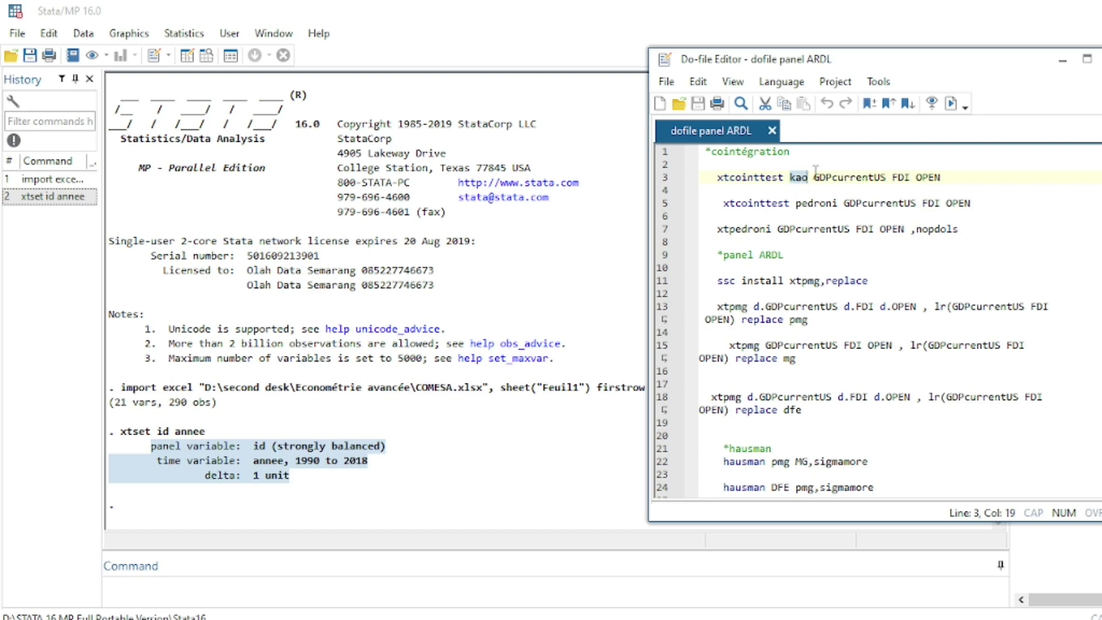
{"action": "left_click_drag", "start_coordinate": [817, 178], "coordinate": [944, 179]}
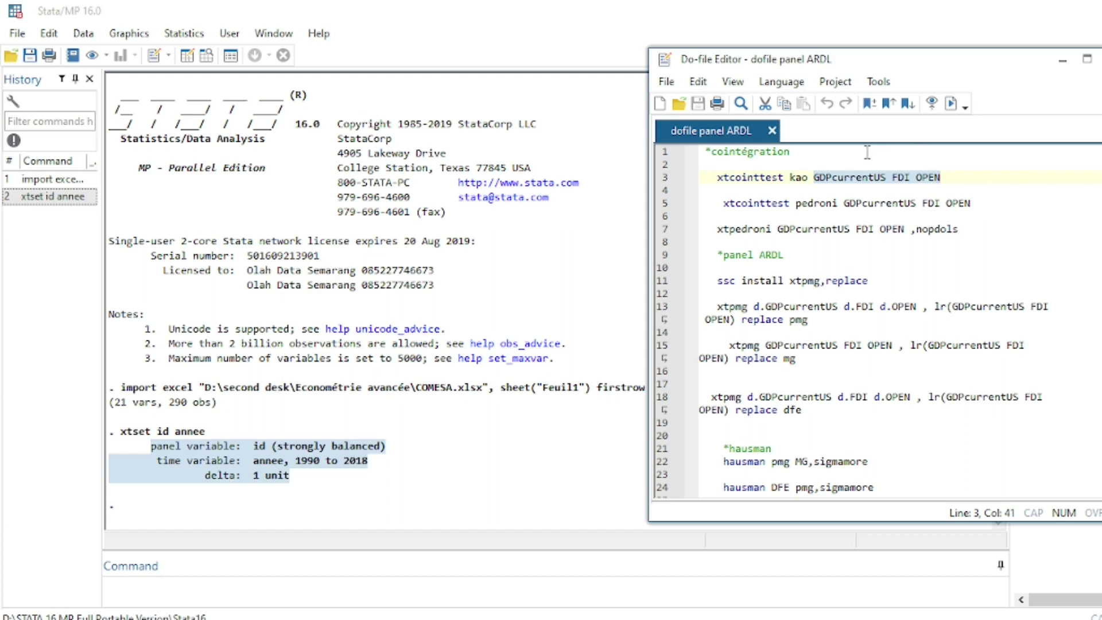
{"action": "left_click", "coordinate": [816, 177]}
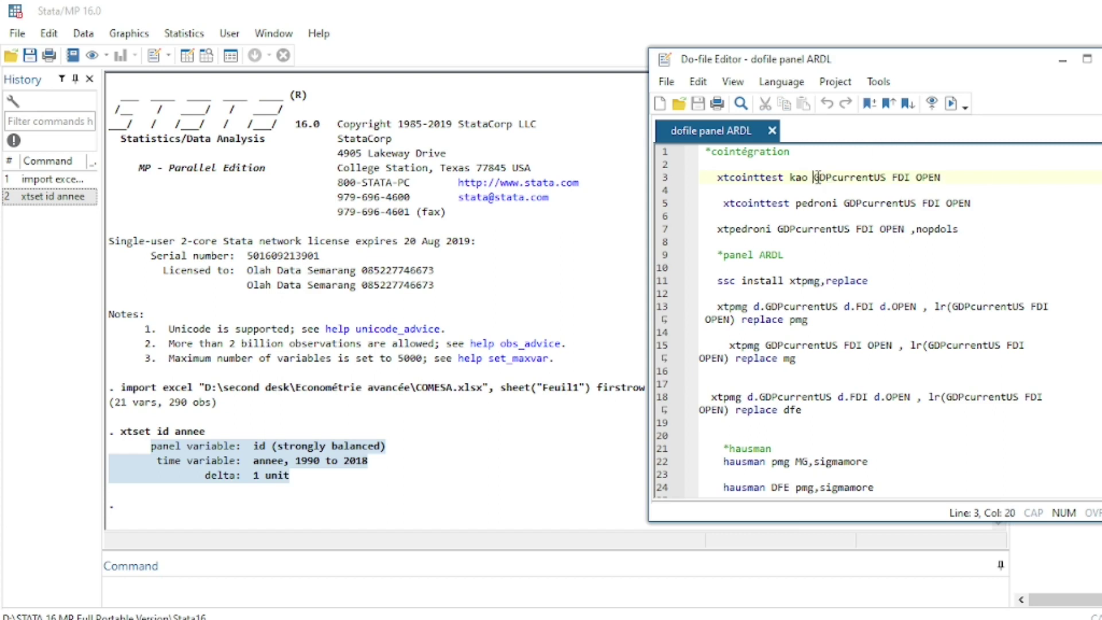
{"action": "left_click_drag", "start_coordinate": [817, 177], "coordinate": [885, 176]}
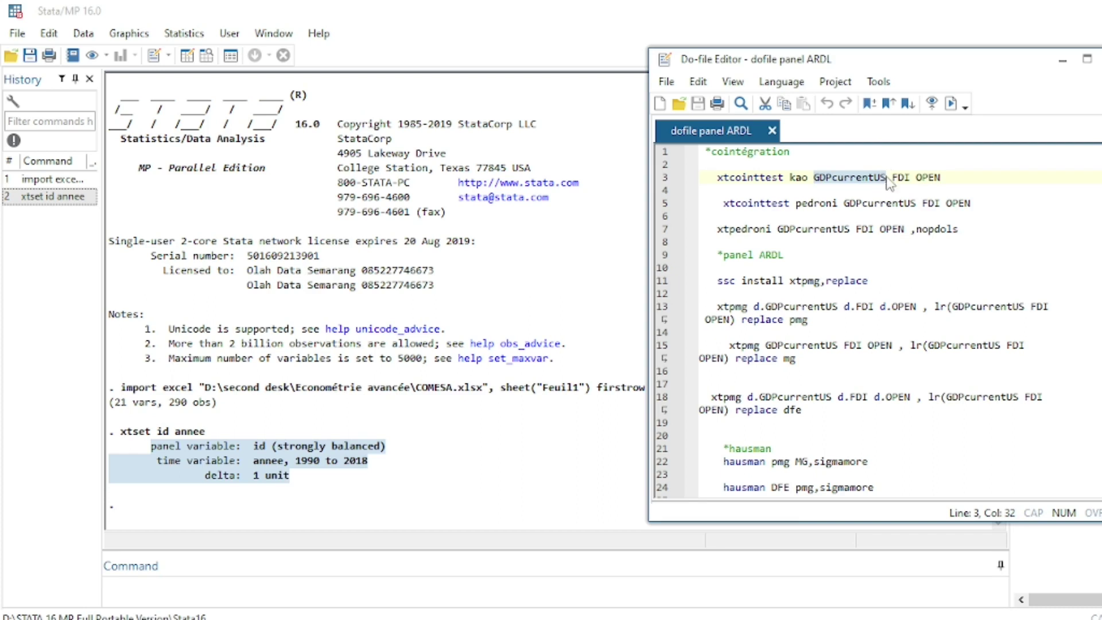
{"action": "left_click_drag", "start_coordinate": [896, 180], "coordinate": [948, 180]}
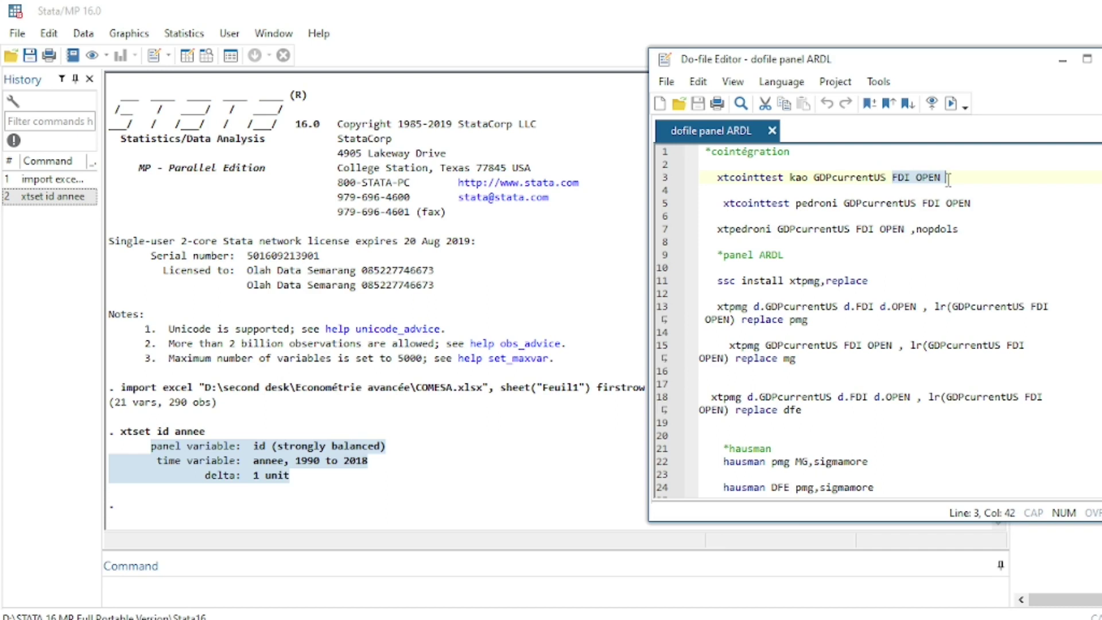
{"action": "left_click", "coordinate": [958, 187]}
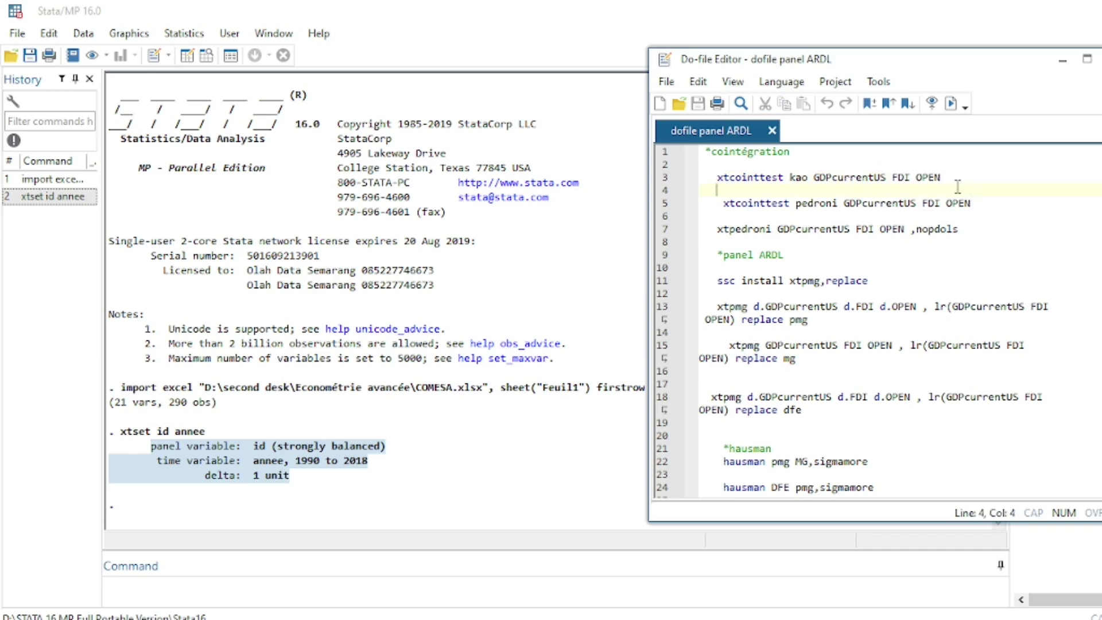
Run only the "xtcointtest kao GDPcurrentUS FDI OPEN" line from the do-file
{"action": "left_click", "coordinate": [948, 180]}
{"action": "left_click", "coordinate": [710, 177], "text": "shift"}
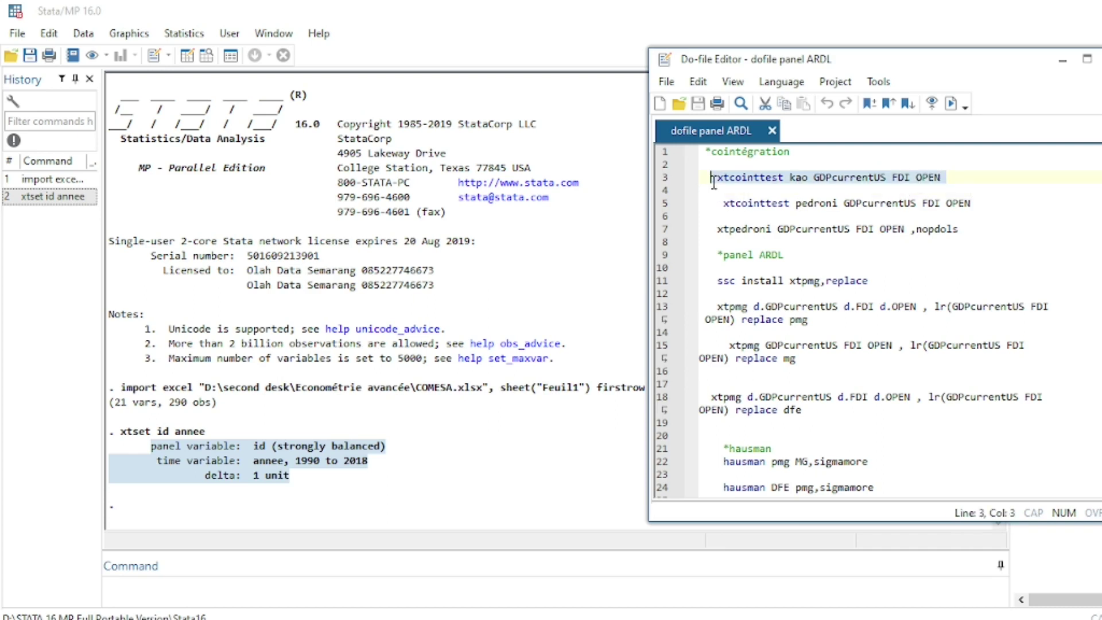
{"action": "left_click", "coordinate": [952, 104]}
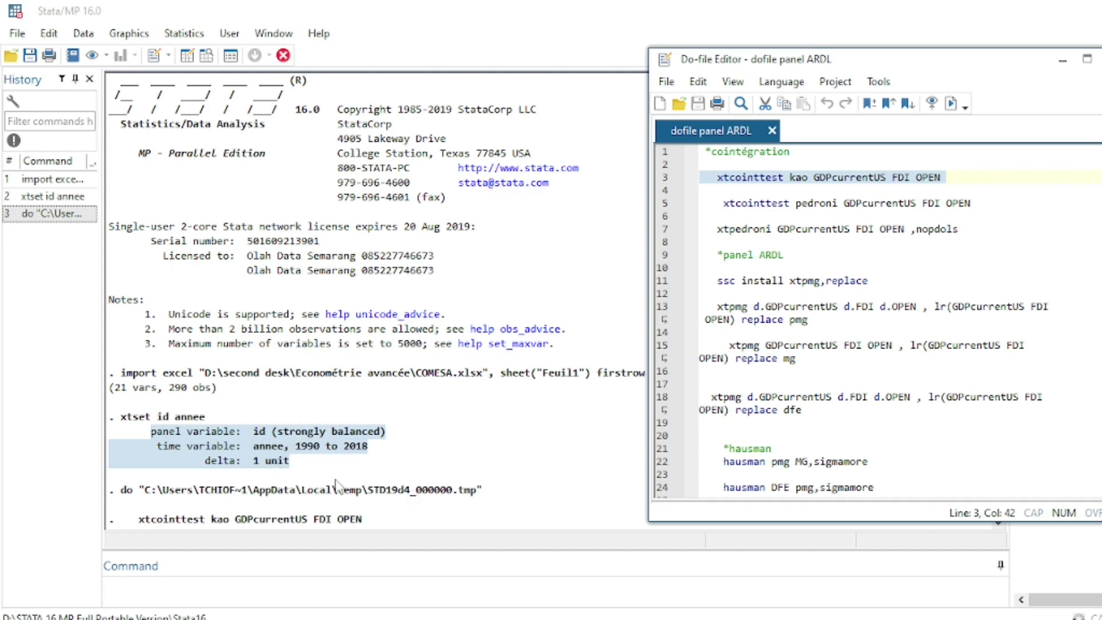
Examine the Kao test results table, focusing on the p-values of the two unadjusted Dickey-Fuller statistics
{"action": "left_click", "coordinate": [446, 450]}
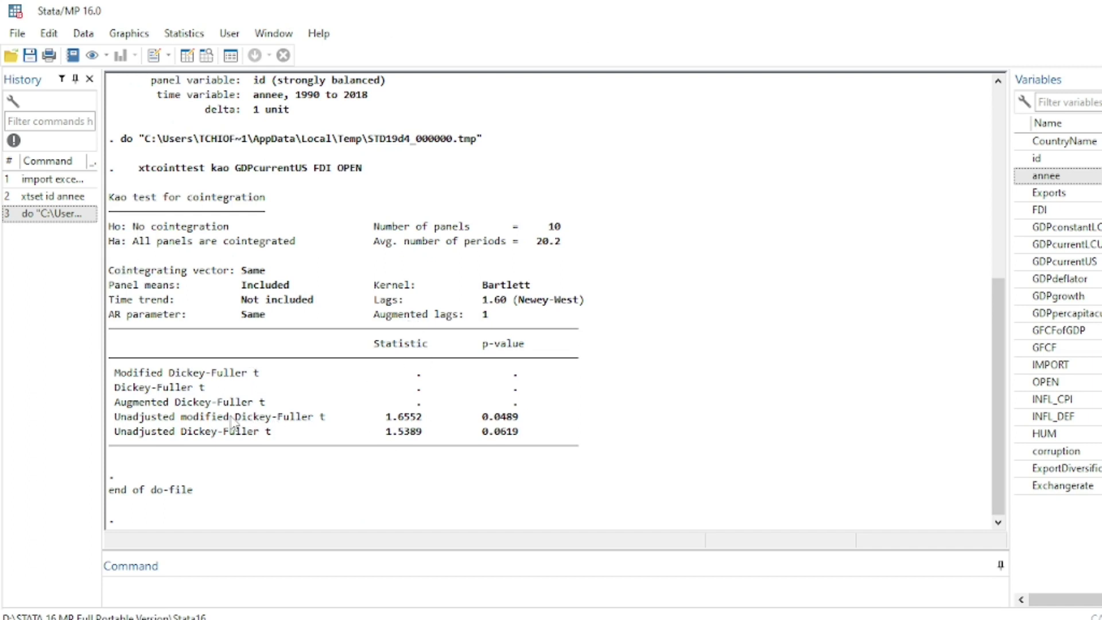
{"action": "left_click_drag", "start_coordinate": [394, 367], "coordinate": [524, 415]}
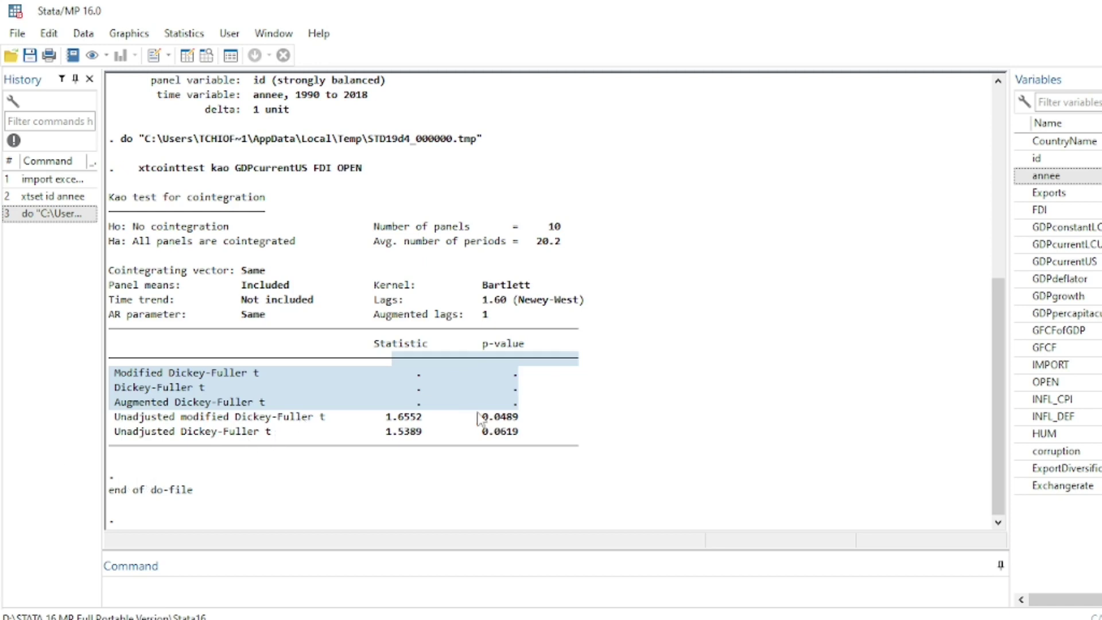
{"action": "left_click_drag", "start_coordinate": [480, 418], "coordinate": [518, 418]}
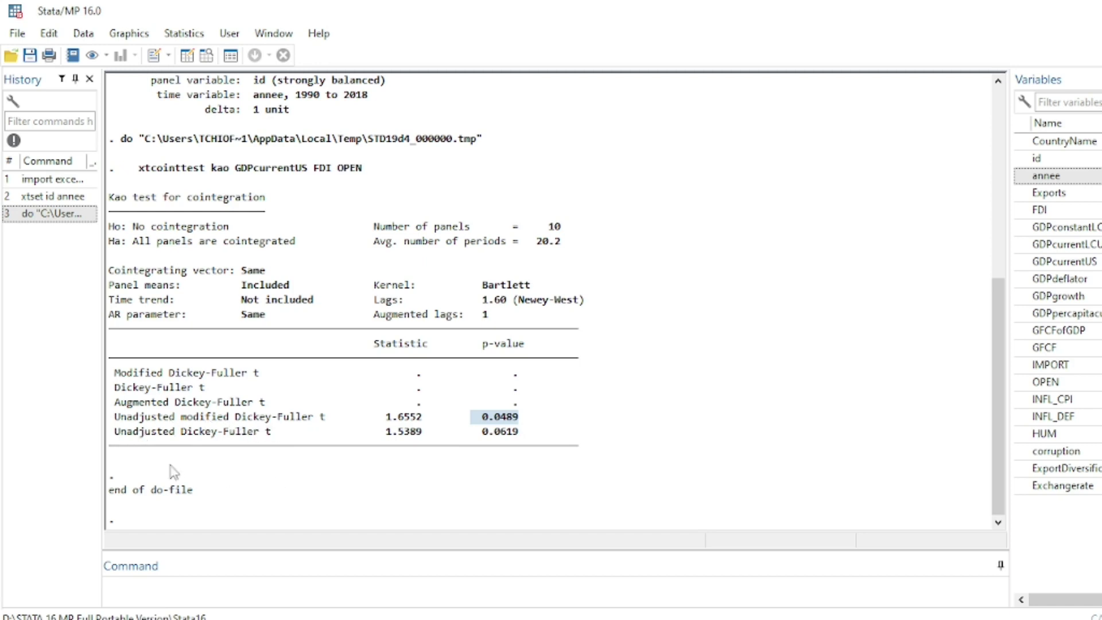
{"action": "left_click_drag", "start_coordinate": [472, 432], "coordinate": [522, 439]}
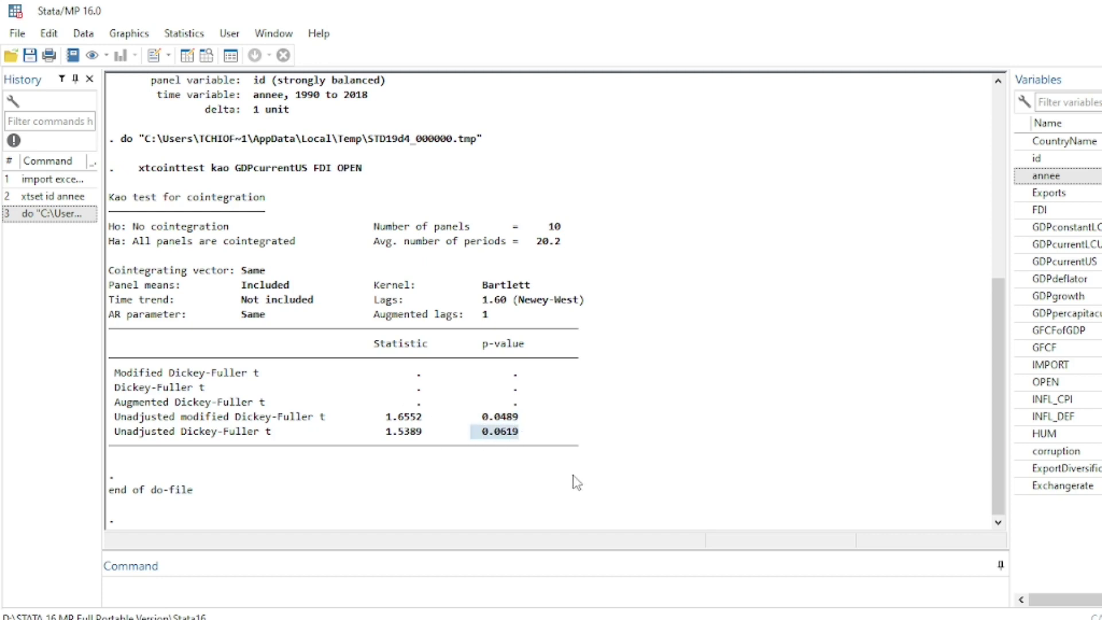
Examine the Kao test's null hypothesis of no cointegration against the p-value of the unadjusted modified Dickey-Fuller statistic
{"action": "scroll", "coordinate": [501, 478], "scroll_direction": "up", "scroll_amount": 2}
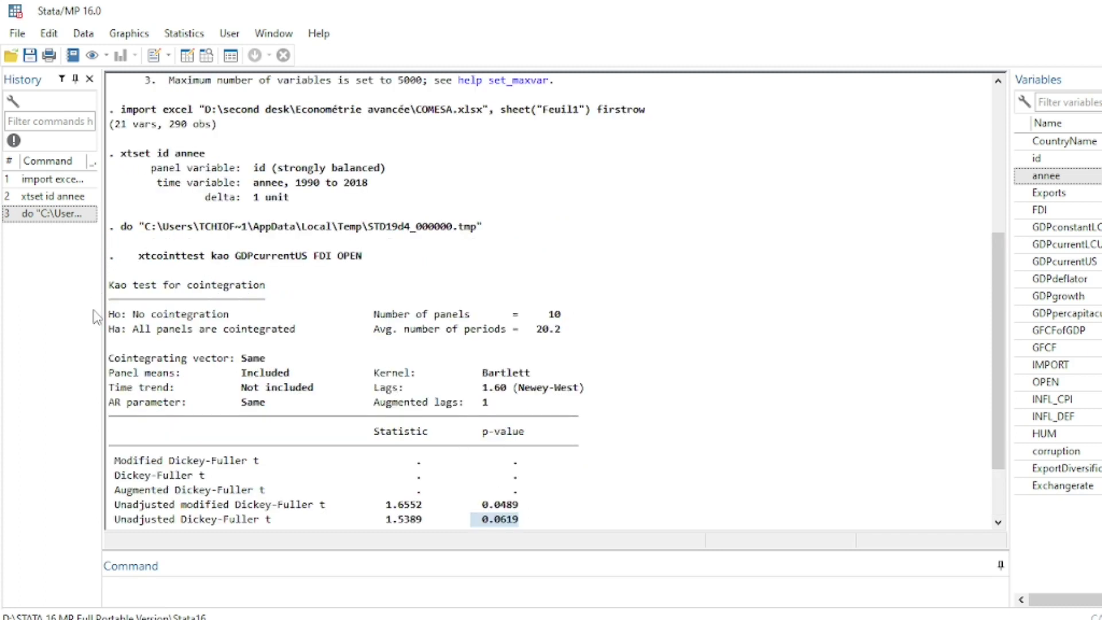
{"action": "left_click_drag", "start_coordinate": [128, 315], "coordinate": [240, 319]}
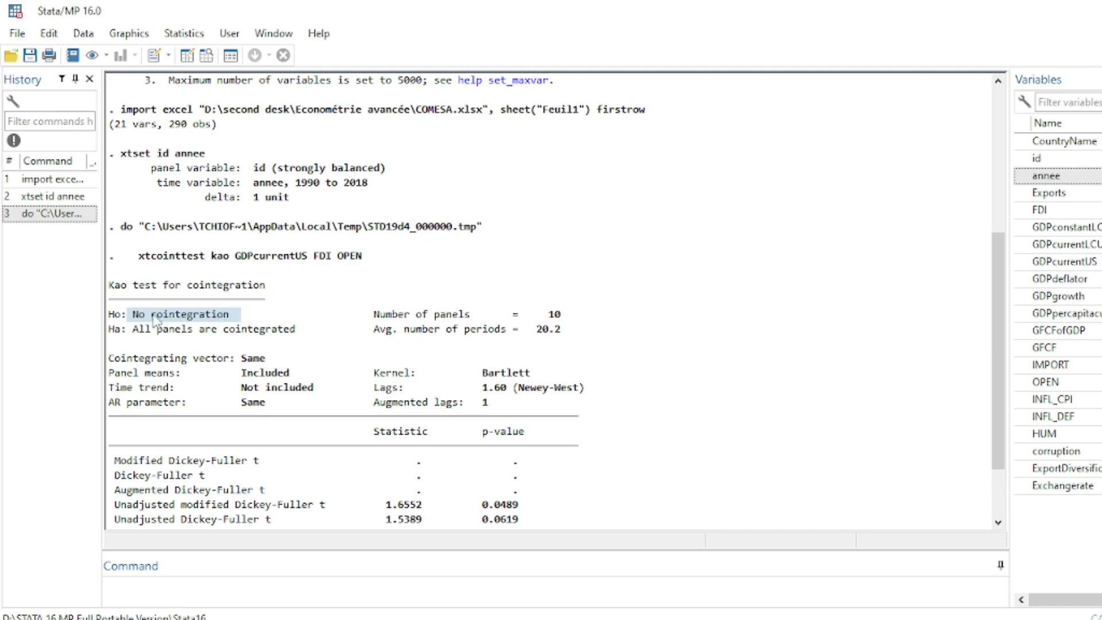
{"action": "left_click_drag", "start_coordinate": [129, 315], "coordinate": [236, 319]}
{"action": "left_click_drag", "start_coordinate": [483, 504], "coordinate": [518, 505]}
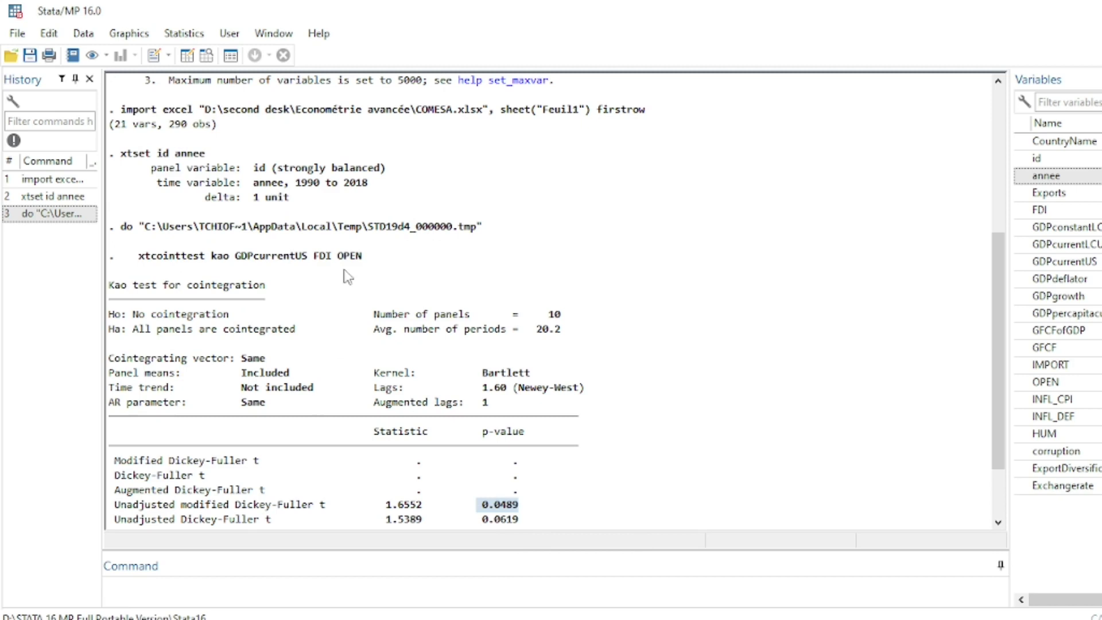
{"action": "scroll", "coordinate": [439, 319], "scroll_direction": "down", "scroll_amount": 2}
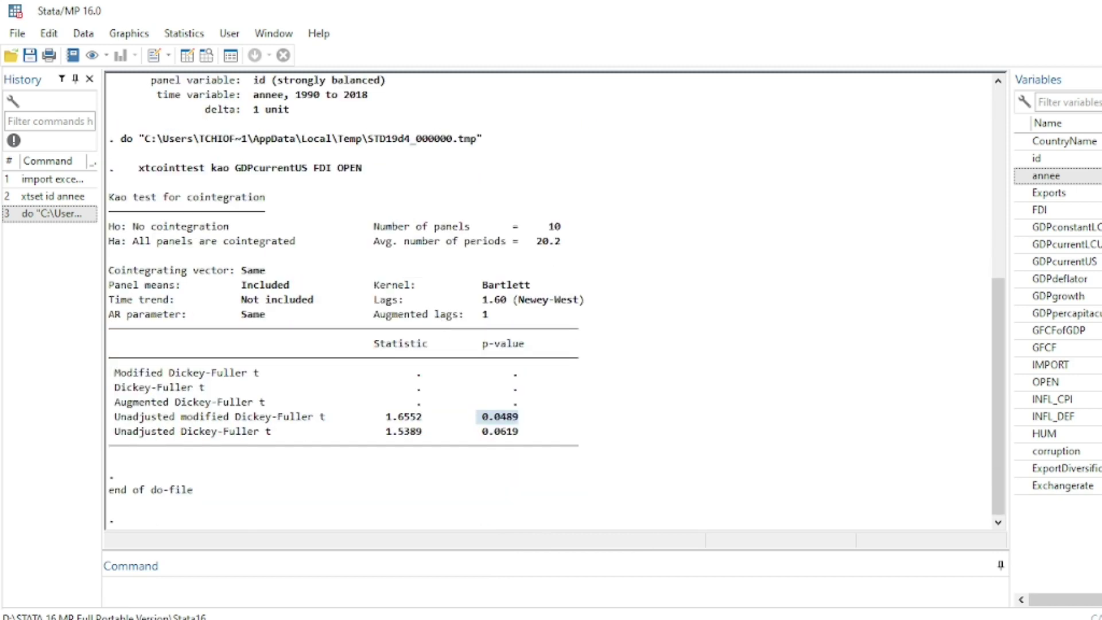
Bring back the do-file and examine the xtpmg line ending in pmg, focusing on the differenced variables d.GDPcurrentUS, d.FDI and d.OPEN
{"action": "mouse_move", "coordinate": [574, 597]}
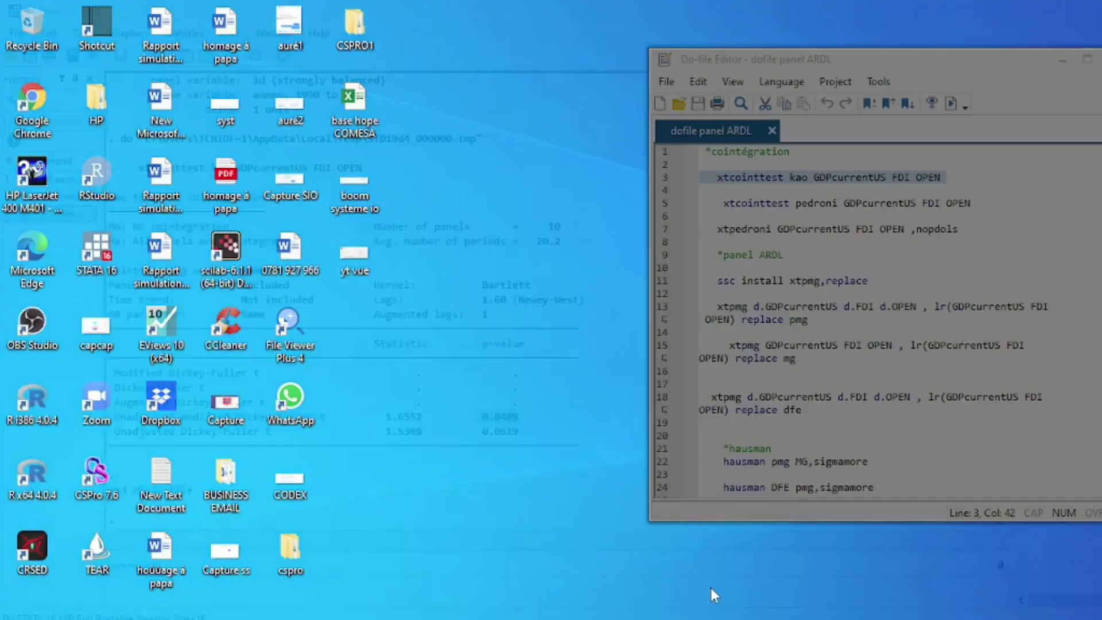
{"action": "left_click", "coordinate": [710, 586]}
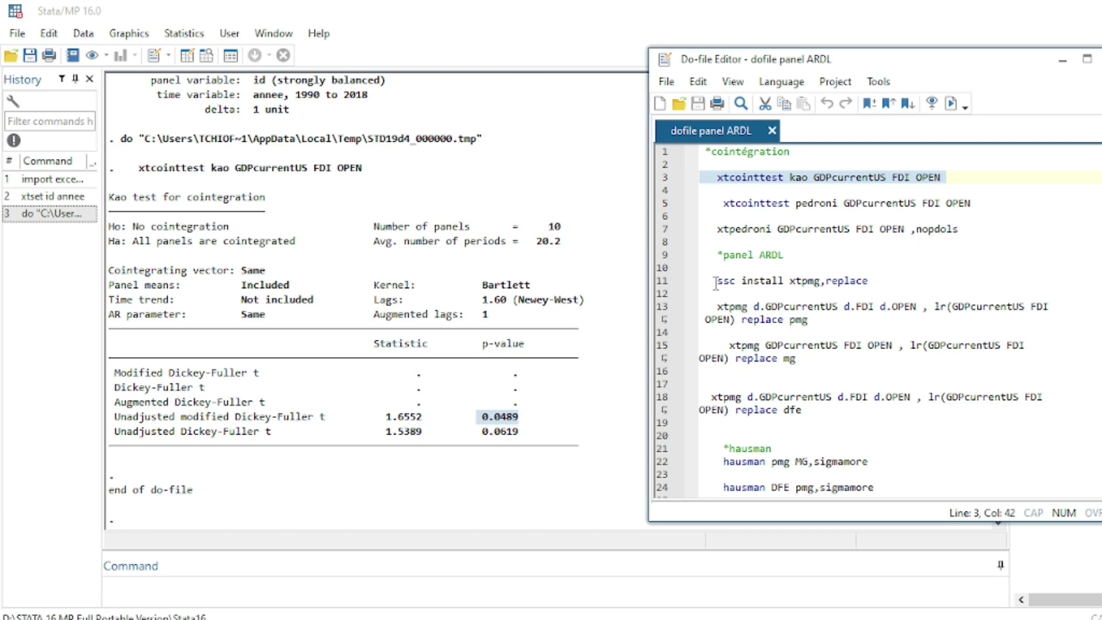
{"action": "left_click", "coordinate": [738, 186]}
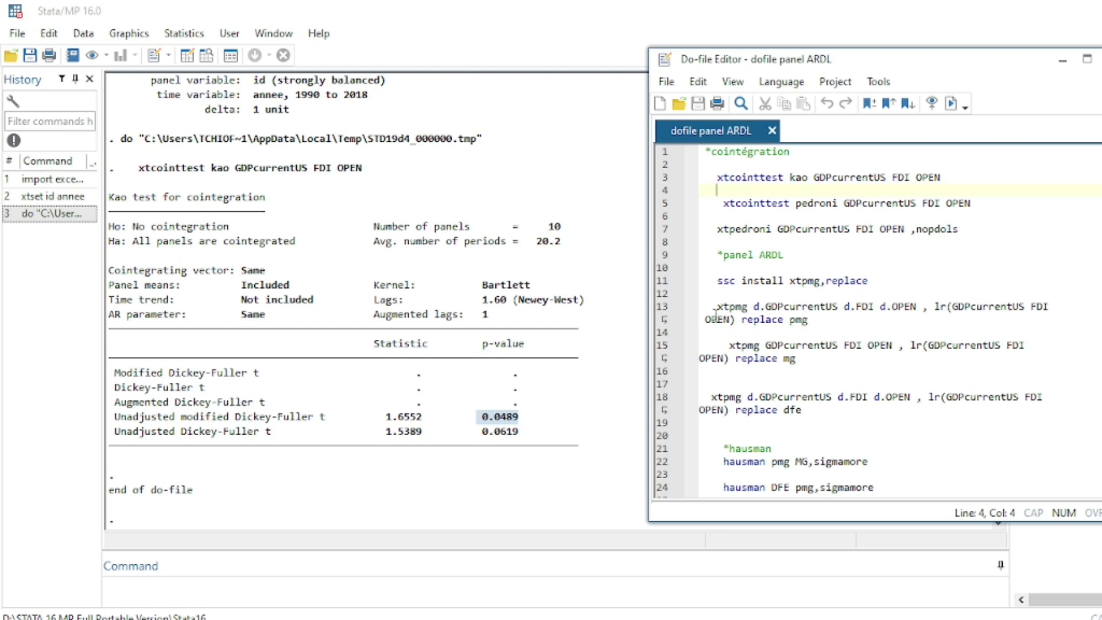
{"action": "left_click_drag", "start_coordinate": [712, 307], "coordinate": [819, 319]}
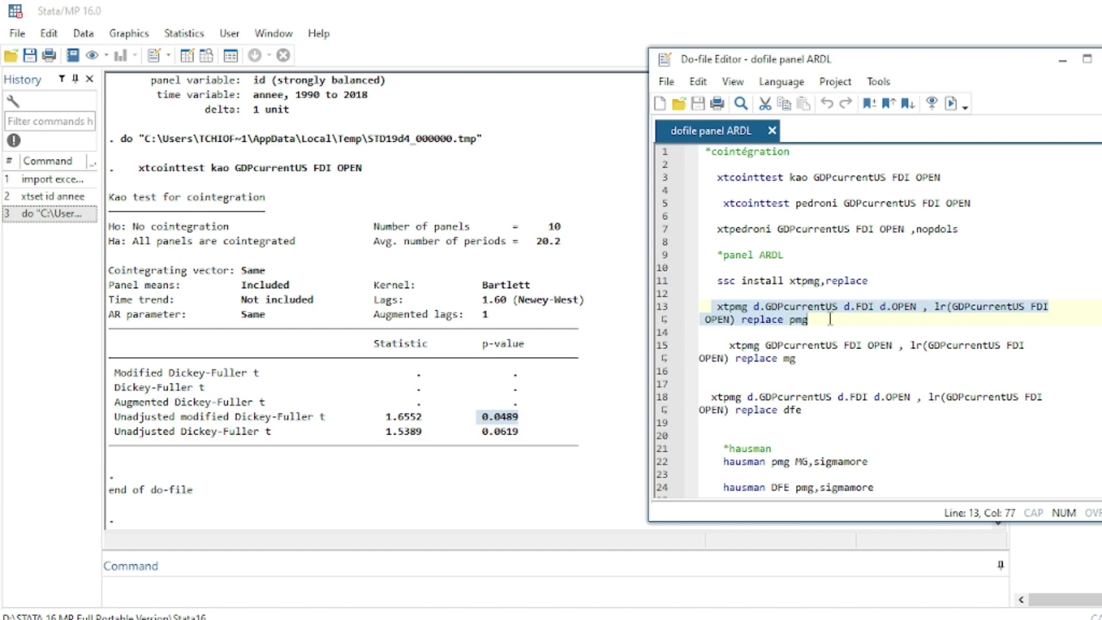
{"action": "left_click", "coordinate": [723, 307]}
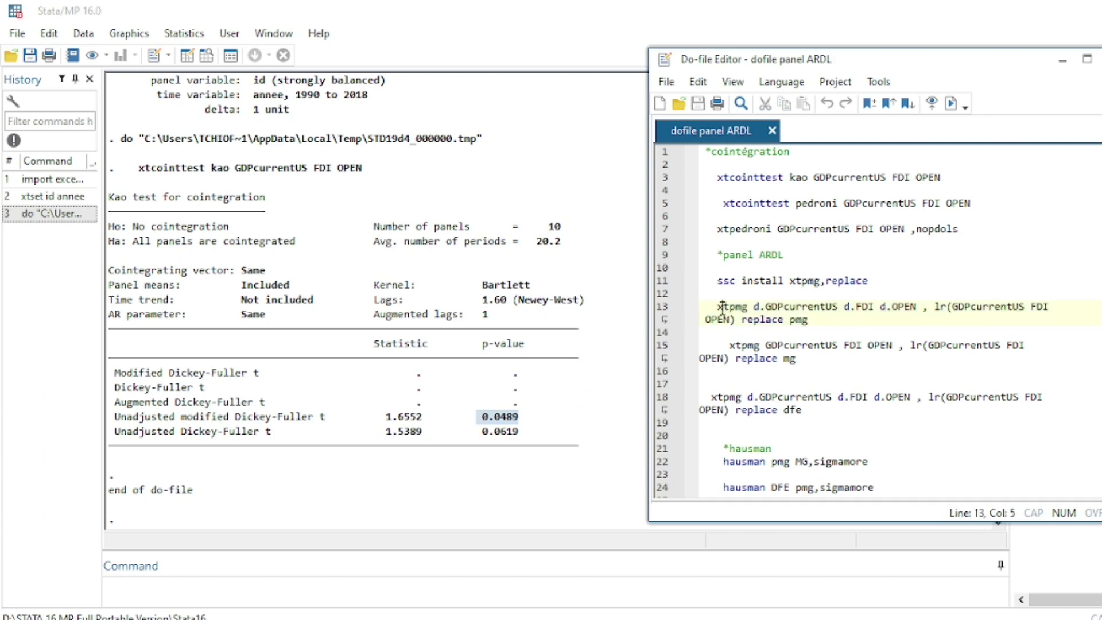
{"action": "left_click_drag", "start_coordinate": [717, 307], "coordinate": [740, 305]}
{"action": "left_click_drag", "start_coordinate": [754, 307], "coordinate": [923, 309]}
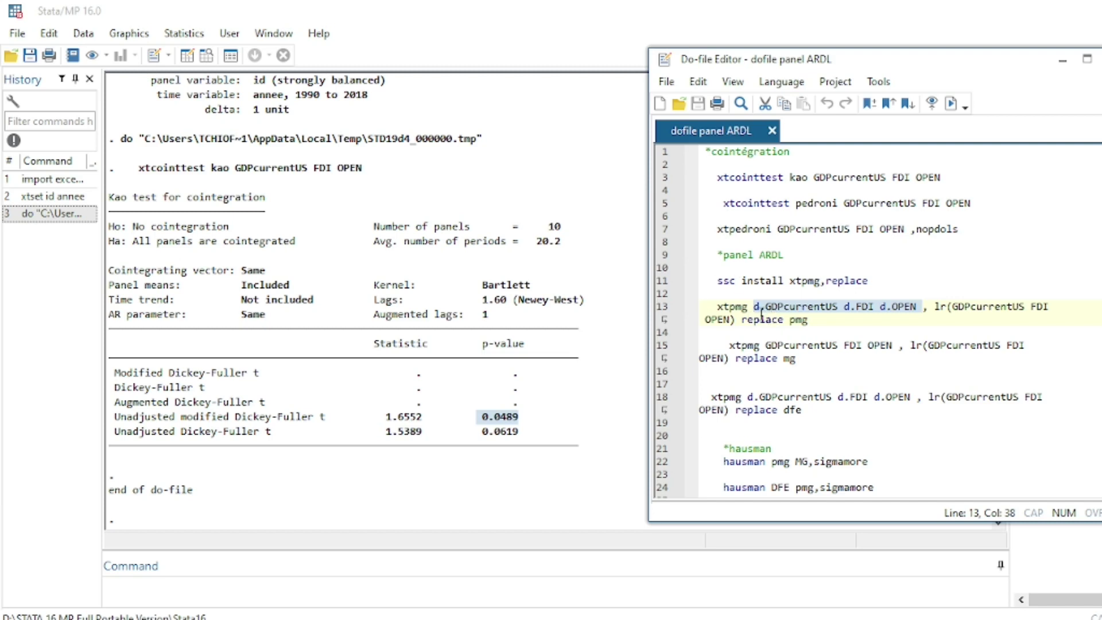
{"action": "left_click", "coordinate": [765, 308]}
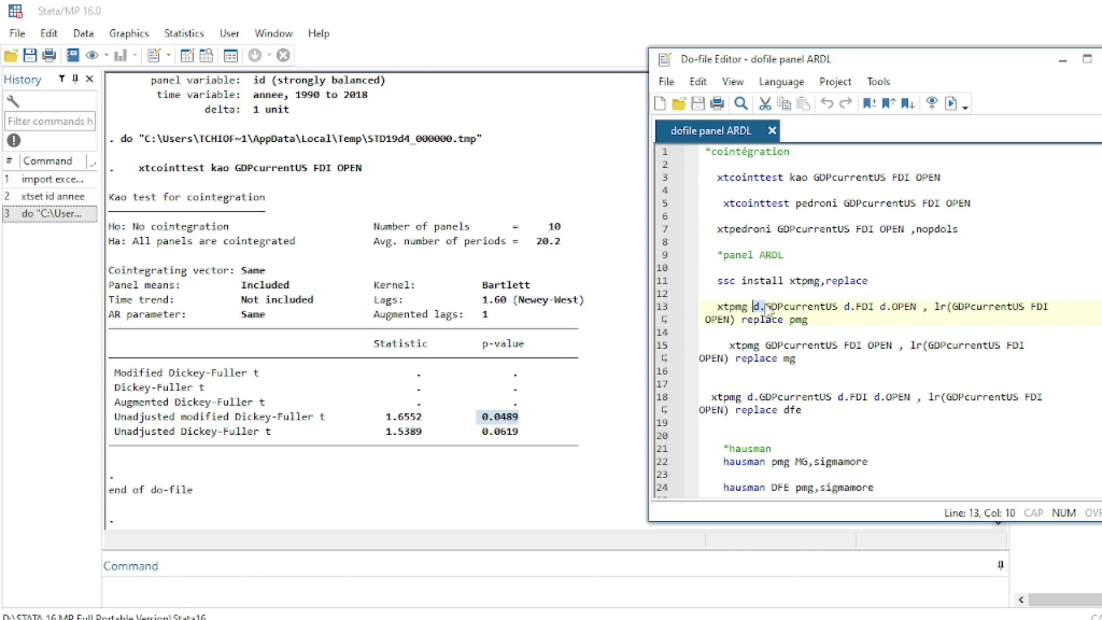
{"action": "left_click", "coordinate": [767, 313]}
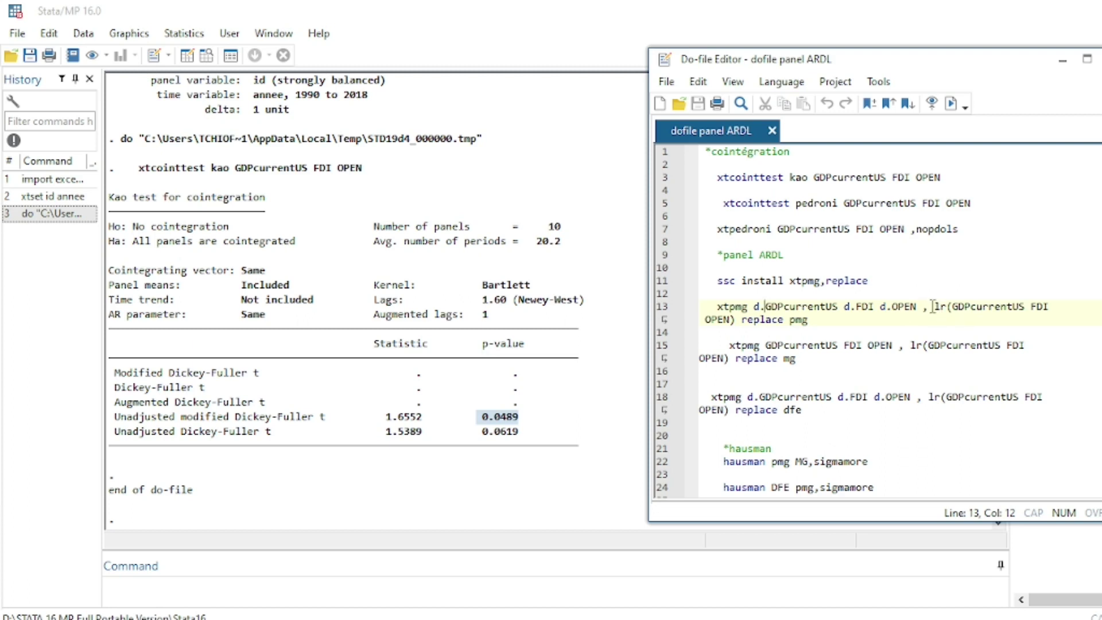
Examine the long-run part lr(GDPcurrentUS FDI OPEN) of the xtpmg line ending in pmg
{"action": "left_click_drag", "start_coordinate": [936, 307], "coordinate": [737, 322]}
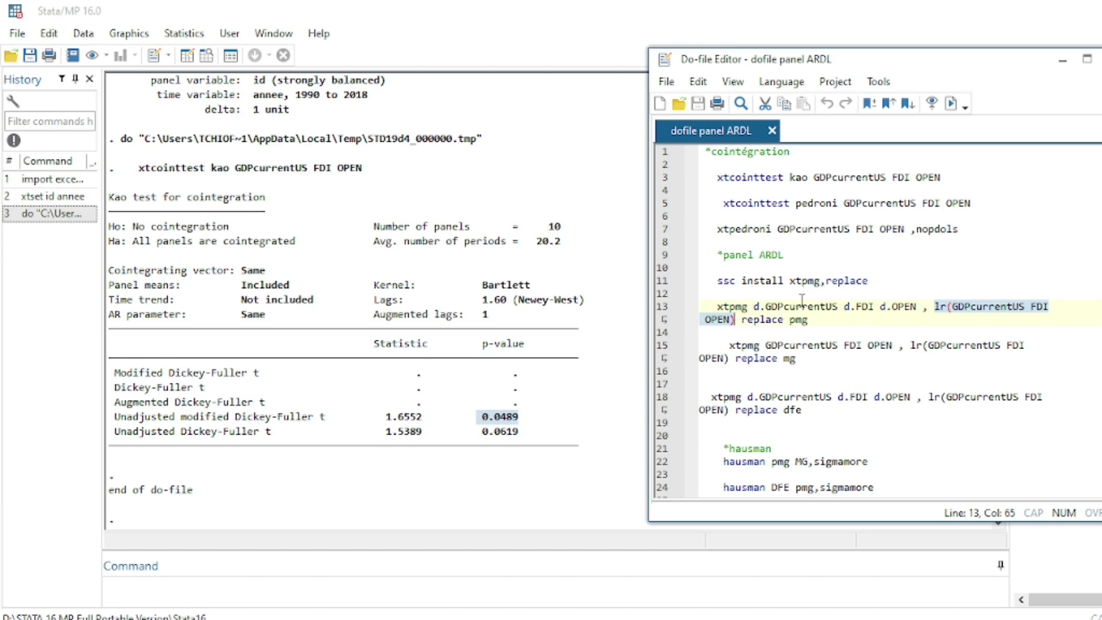
{"action": "left_click", "coordinate": [940, 309]}
{"action": "double_click", "coordinate": [937, 309]}
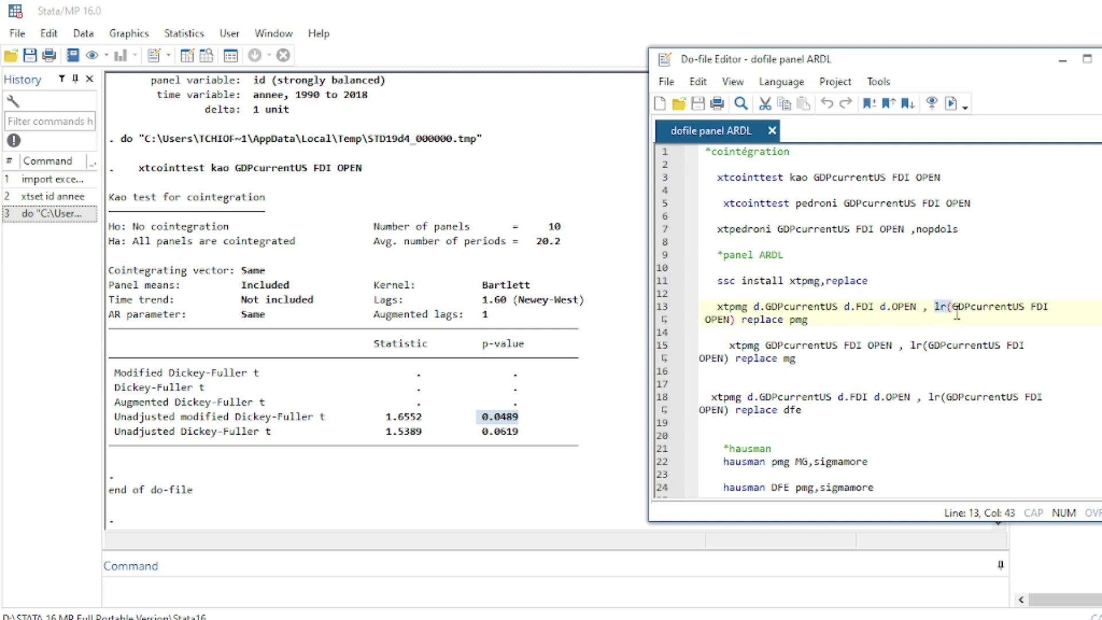
{"action": "left_click_drag", "start_coordinate": [952, 308], "coordinate": [963, 335]}
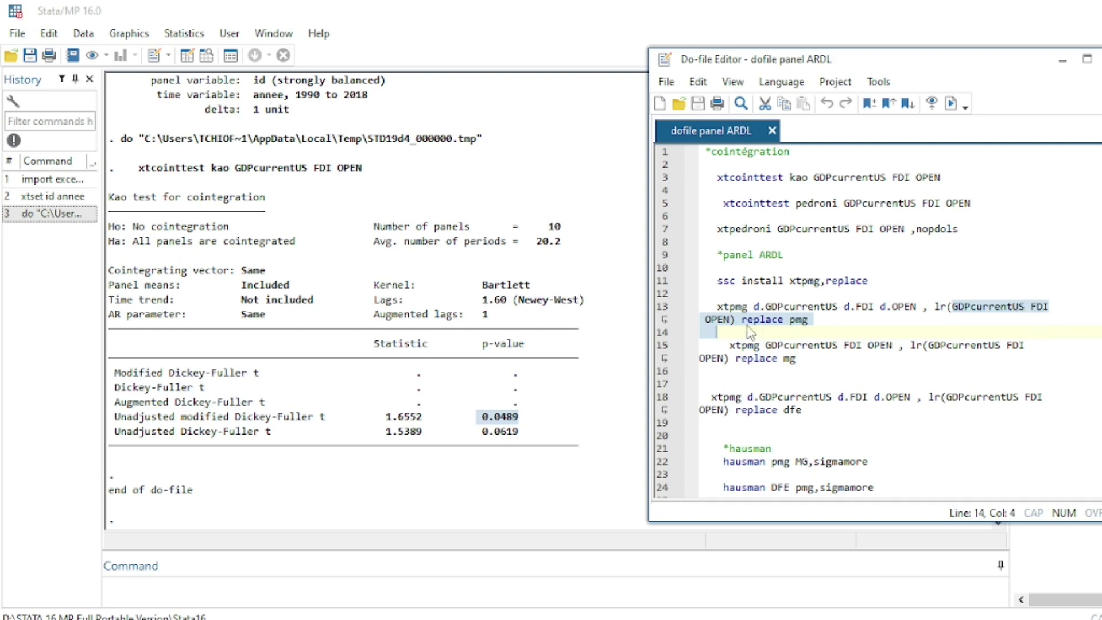
Run only the do-file line "xtpmg d.GDPcurrentUS d.FDI d.OPEN , lr(GDPcurrentUS FDI OPEN) replace pmg" to estimate the pooled mean group model
{"action": "left_click", "coordinate": [796, 332]}
{"action": "double_click", "coordinate": [798, 319]}
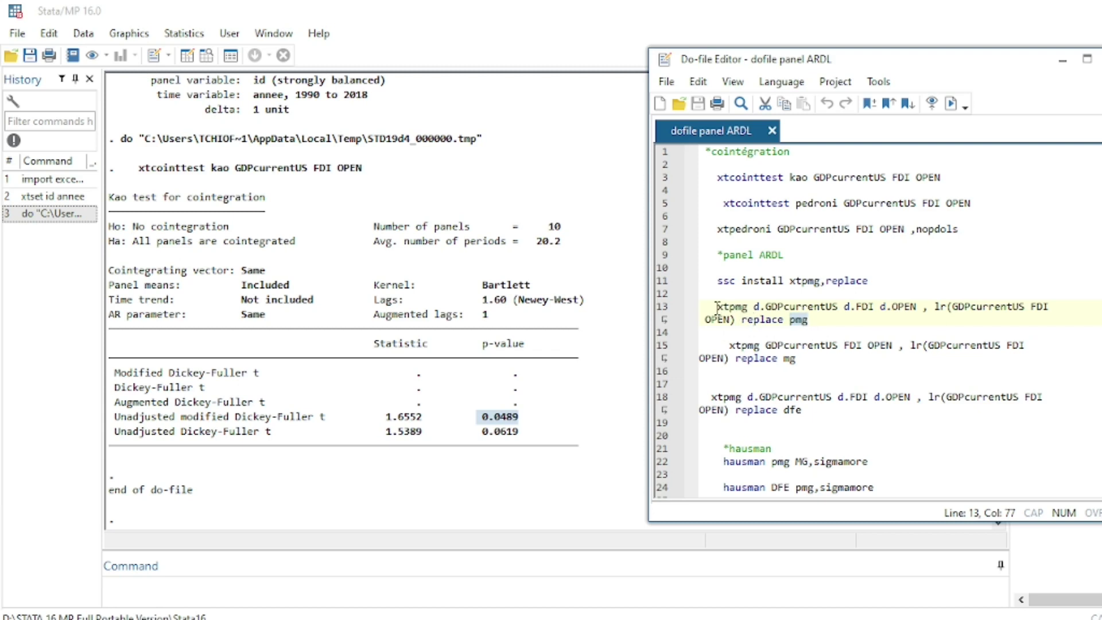
{"action": "left_click_drag", "start_coordinate": [716, 306], "coordinate": [808, 320]}
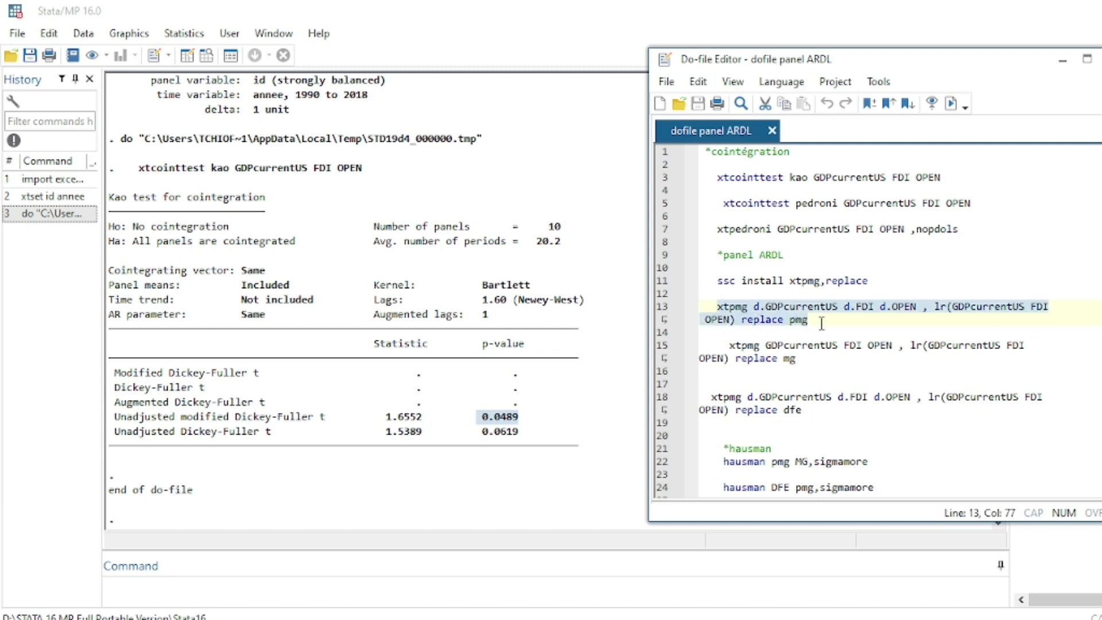
{"action": "left_click", "coordinate": [952, 105]}
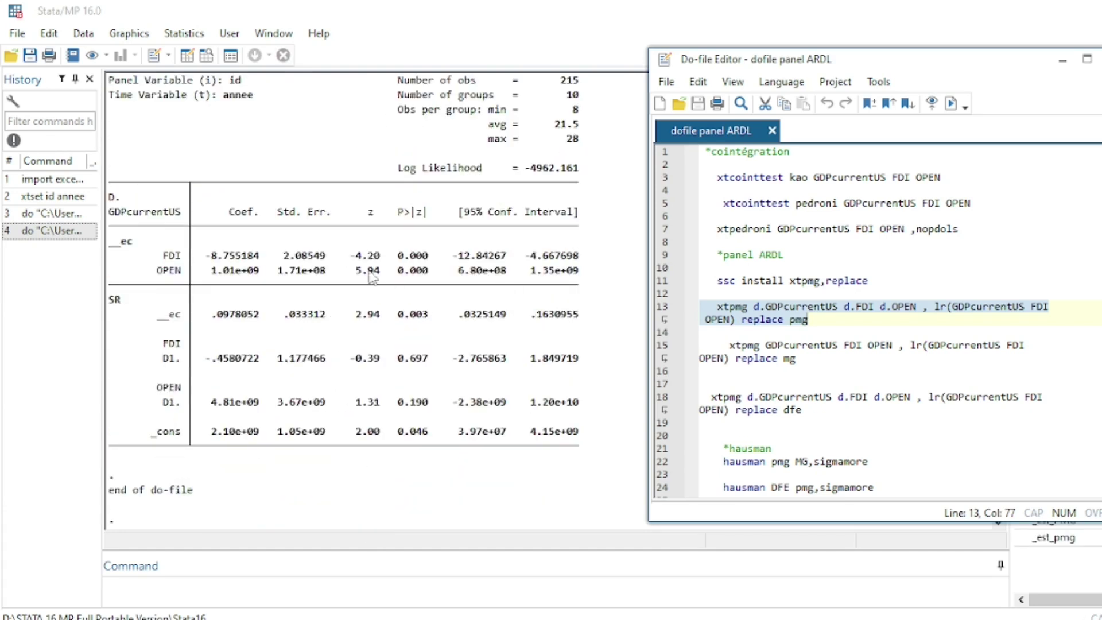
Examine the pooled mean group results, focusing on the long-run FDI and OPEN p-values and the short-run error correction term's coefficient and p-value
{"action": "scroll", "coordinate": [422, 376], "scroll_direction": "up", "scroll_amount": 3}
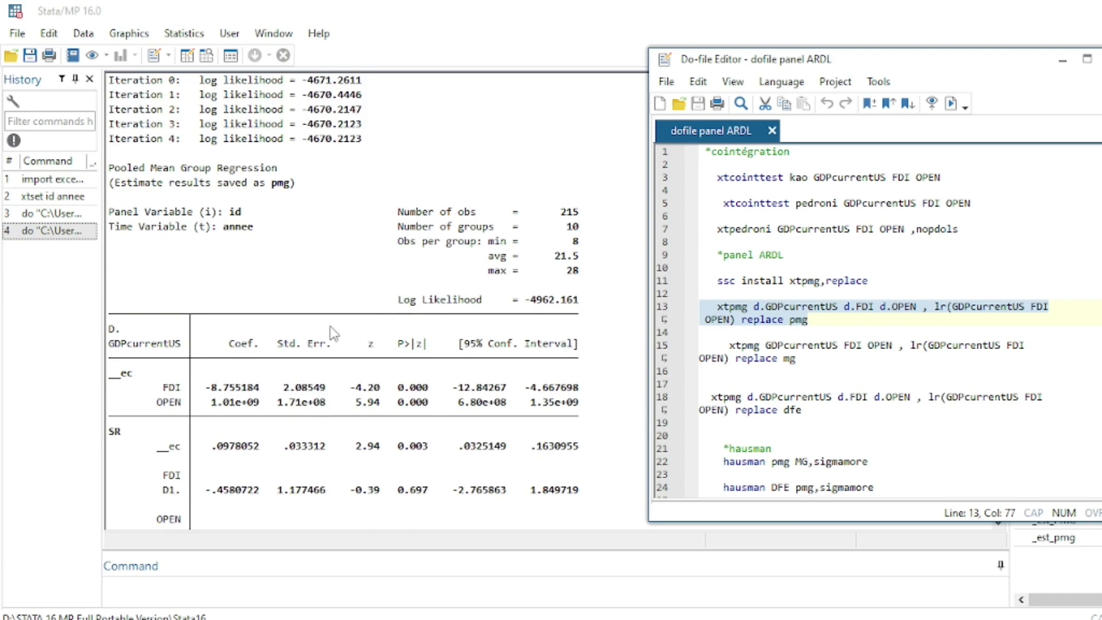
{"action": "left_click_drag", "start_coordinate": [208, 383], "coordinate": [600, 417]}
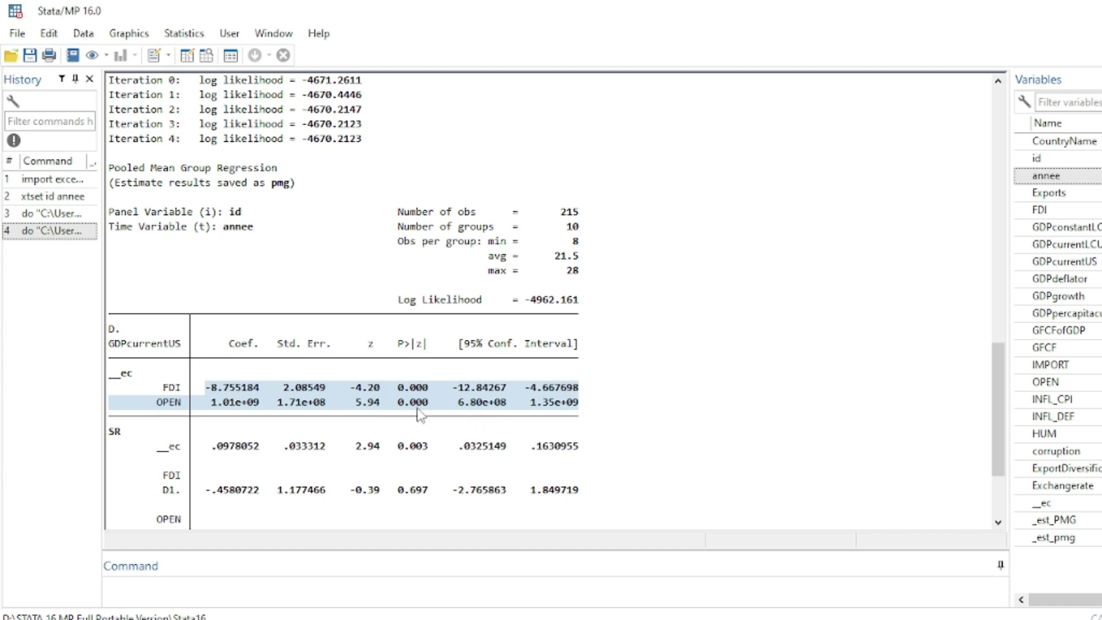
{"action": "left_click_drag", "start_coordinate": [399, 388], "coordinate": [424, 403]}
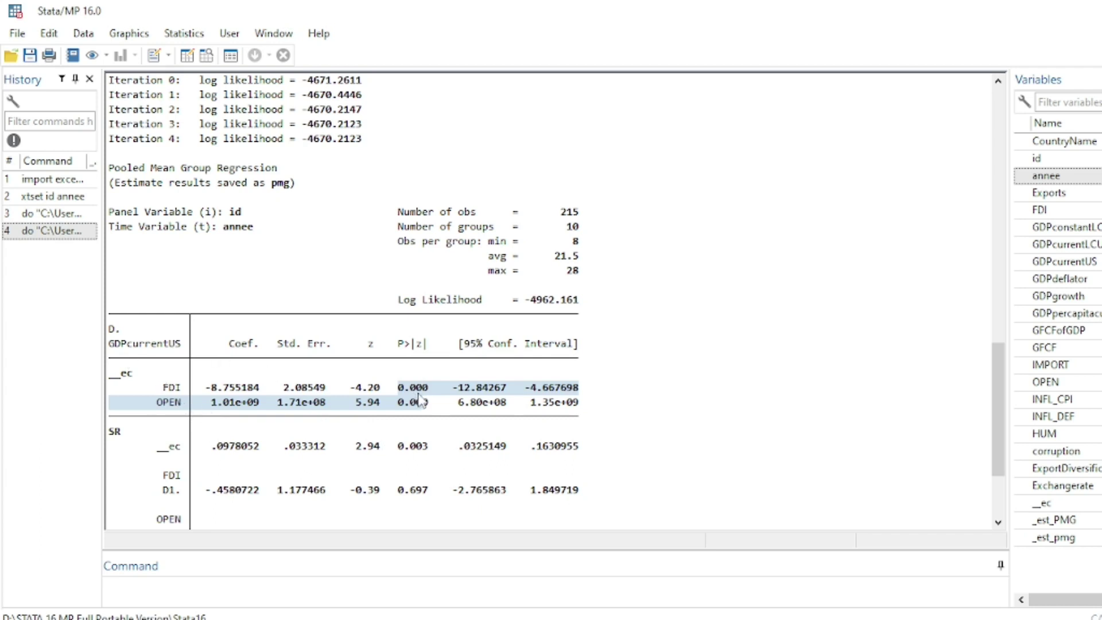
{"action": "left_click_drag", "start_coordinate": [399, 384], "coordinate": [415, 404]}
{"action": "scroll", "coordinate": [405, 479], "scroll_direction": "down", "scroll_amount": 3}
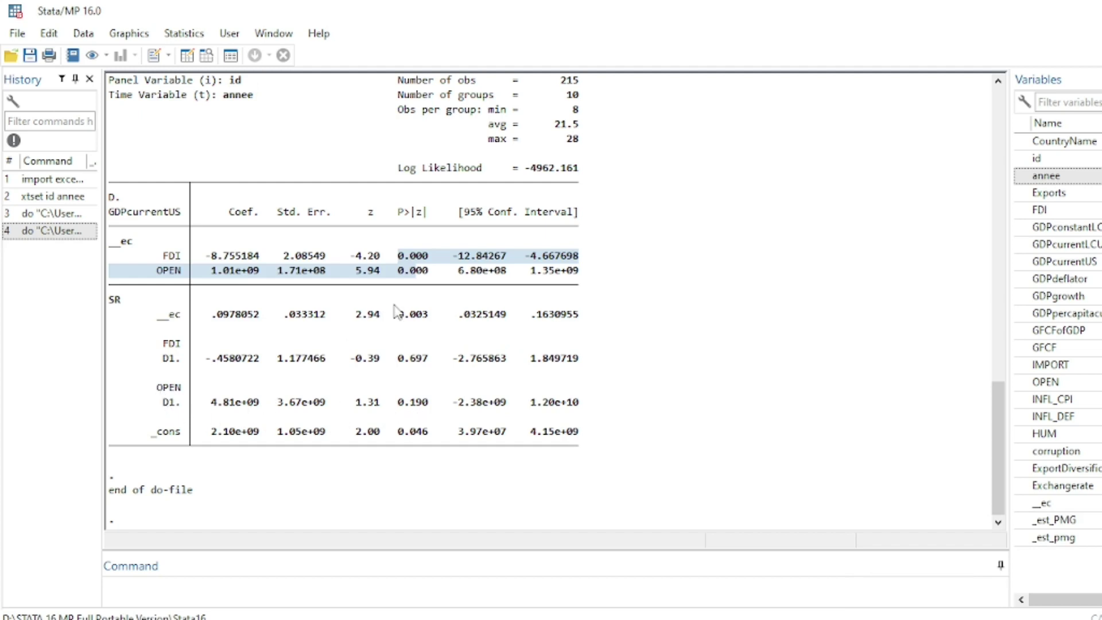
{"action": "left_click_drag", "start_coordinate": [398, 314], "coordinate": [432, 317]}
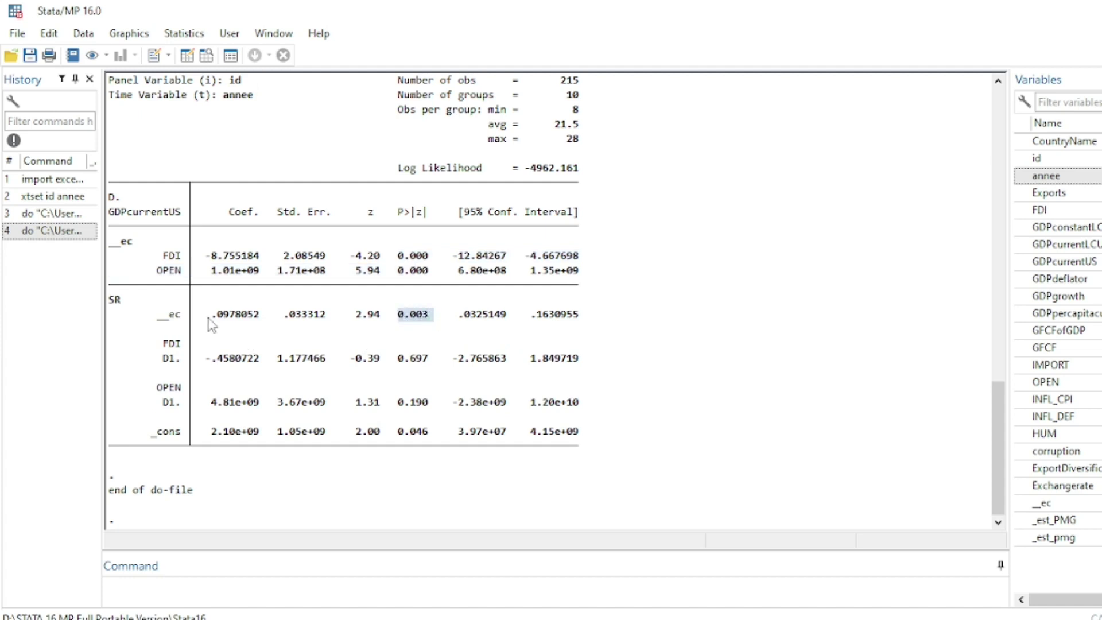
{"action": "left_click_drag", "start_coordinate": [206, 315], "coordinate": [268, 326]}
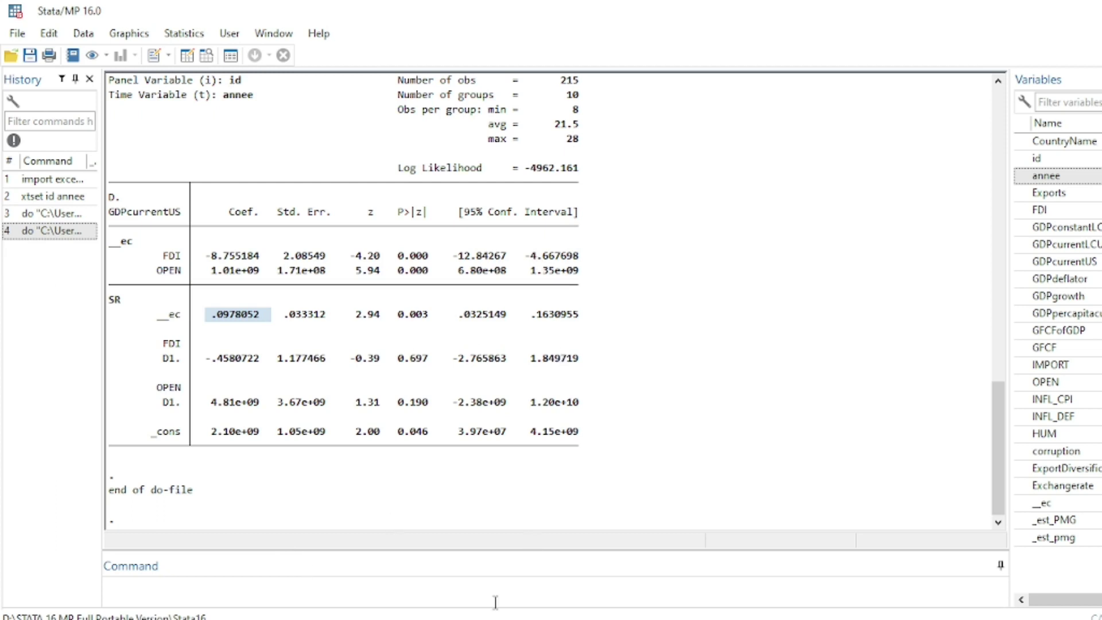
{"action": "scroll", "coordinate": [352, 374], "scroll_direction": "up", "scroll_amount": 5}
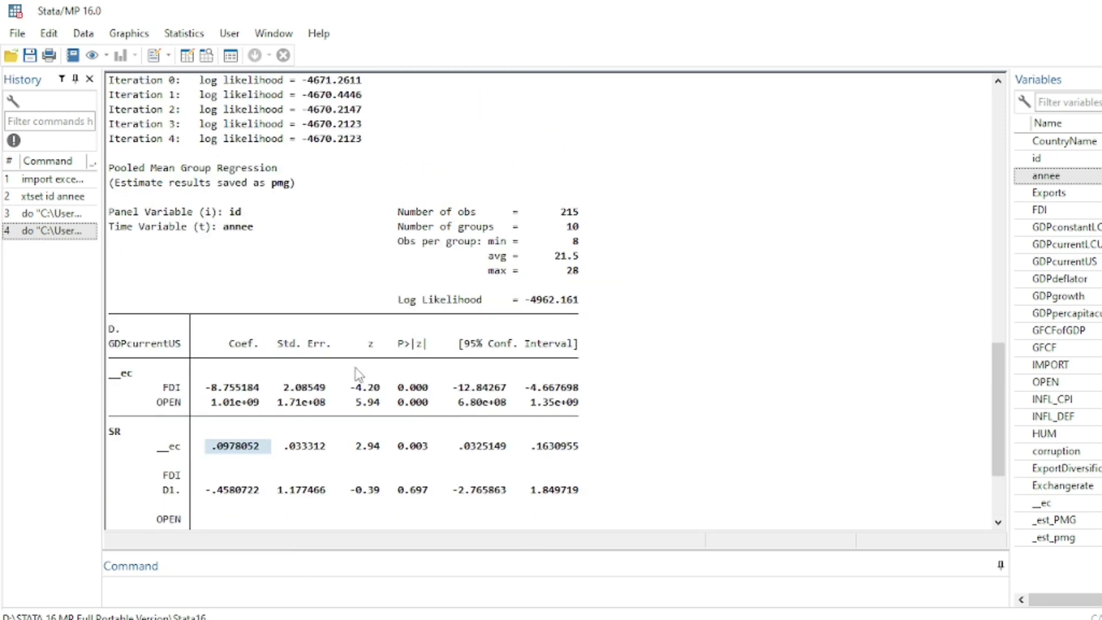
{"action": "scroll", "coordinate": [492, 395], "scroll_direction": "down", "scroll_amount": 3}
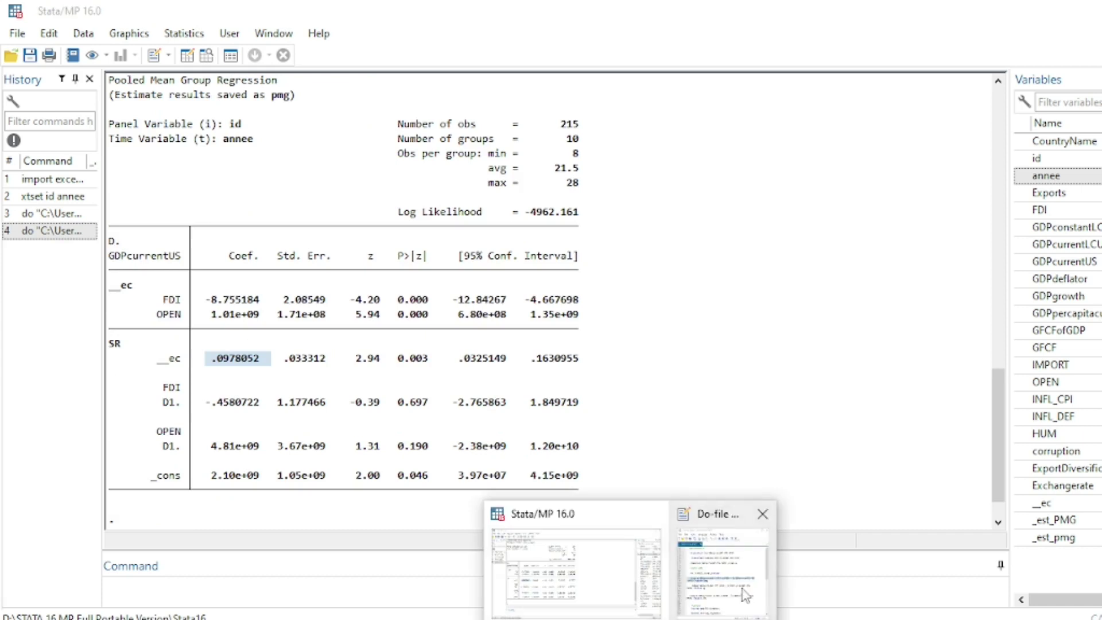
Try to estimate the mean group model by running only "xtpmg GDPcurrentUS FDI OPEN , lr(GDPcurrentUS FDI OPEN) replace mg" from the do-file
{"action": "left_click", "coordinate": [747, 594]}
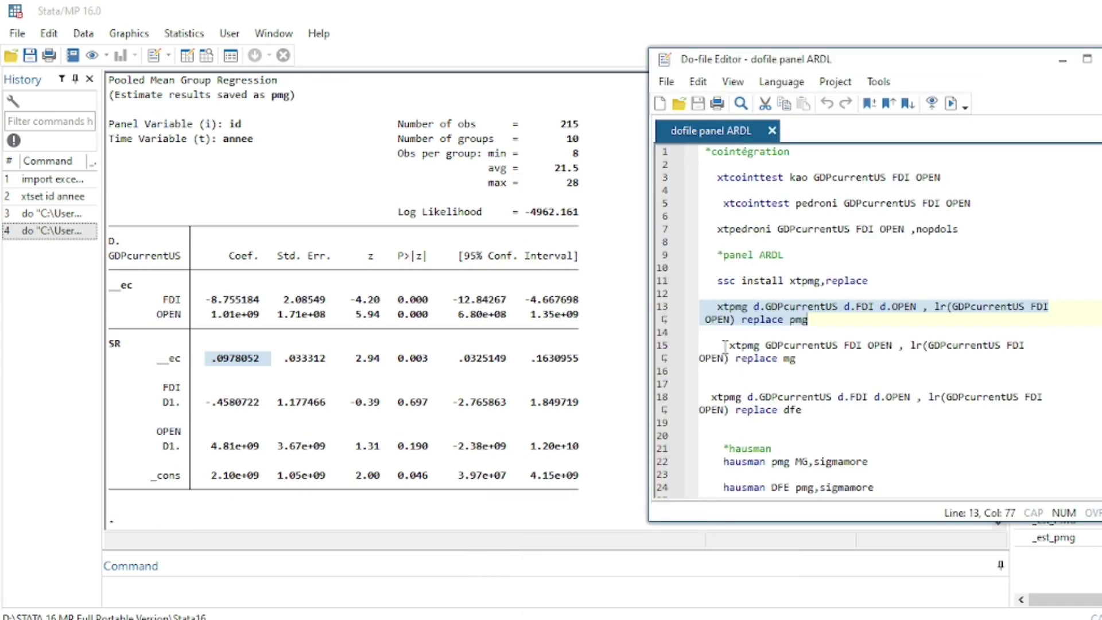
{"action": "left_click_drag", "start_coordinate": [732, 347], "coordinate": [811, 365]}
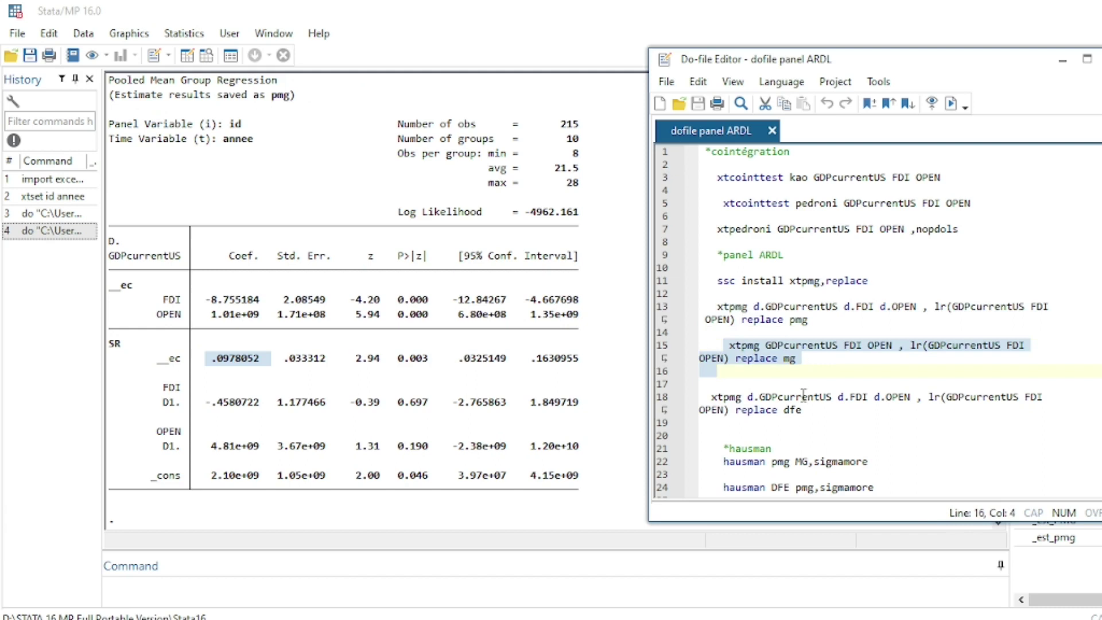
{"action": "left_click", "coordinate": [794, 362]}
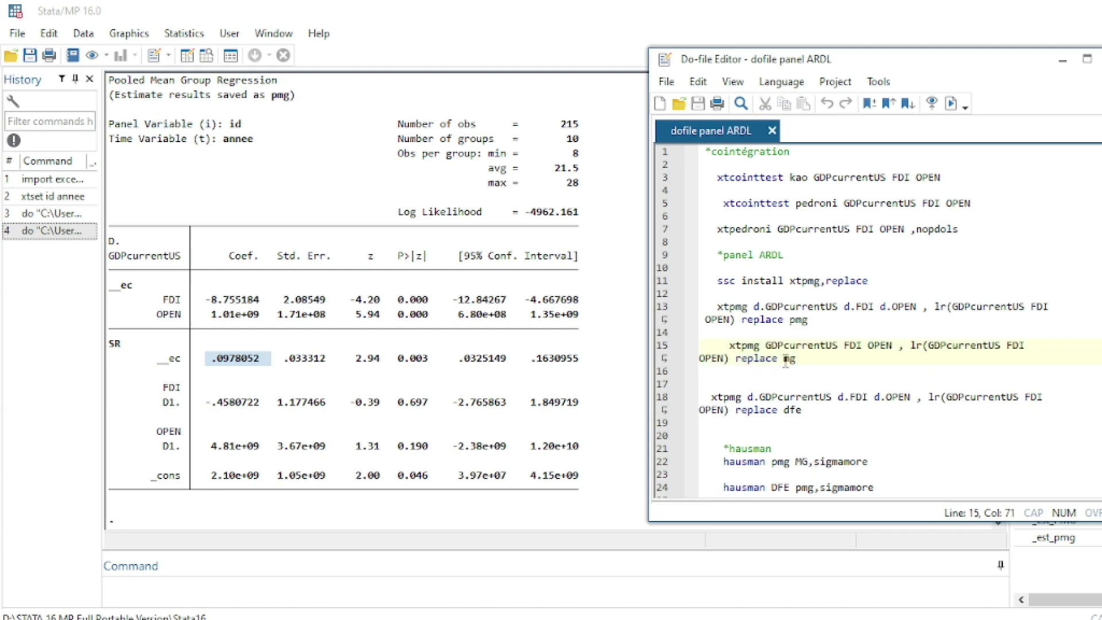
{"action": "left_click_drag", "start_coordinate": [787, 362], "coordinate": [796, 365]}
{"action": "left_click_drag", "start_coordinate": [804, 360], "coordinate": [700, 345]}
{"action": "left_click", "coordinate": [955, 110]}
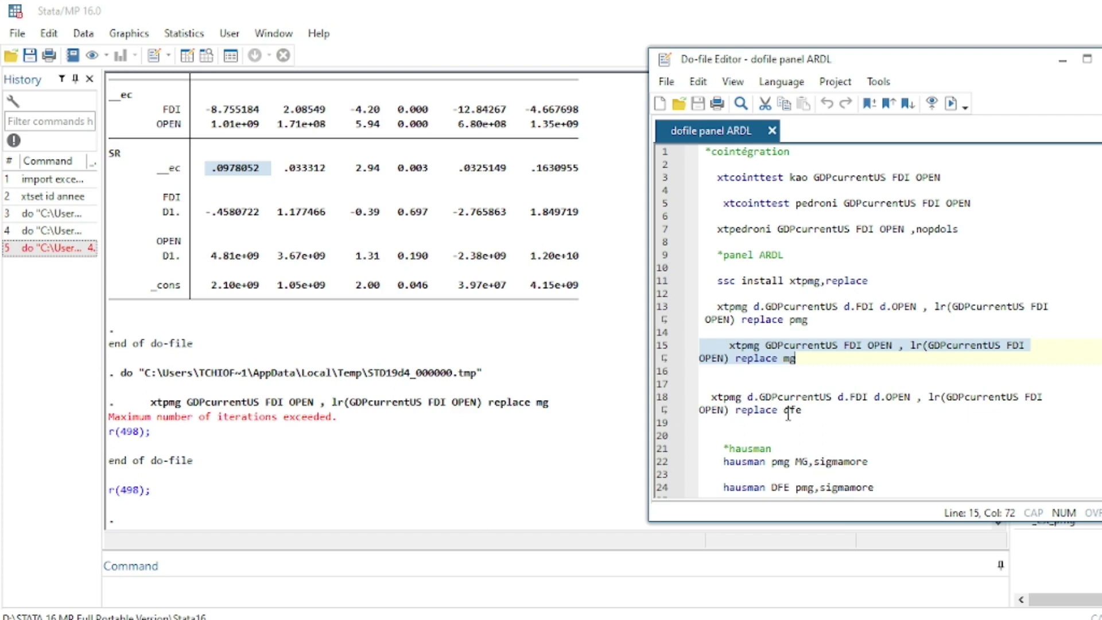
Estimate the dynamic fixed effects model by running only "xtpmg d.GDPcurrentUS d.FDI d.OPEN , lr(GDPcurrentUS FDI OPEN) replace dfe" from the do-file
{"action": "left_click_drag", "start_coordinate": [707, 392], "coordinate": [815, 413]}
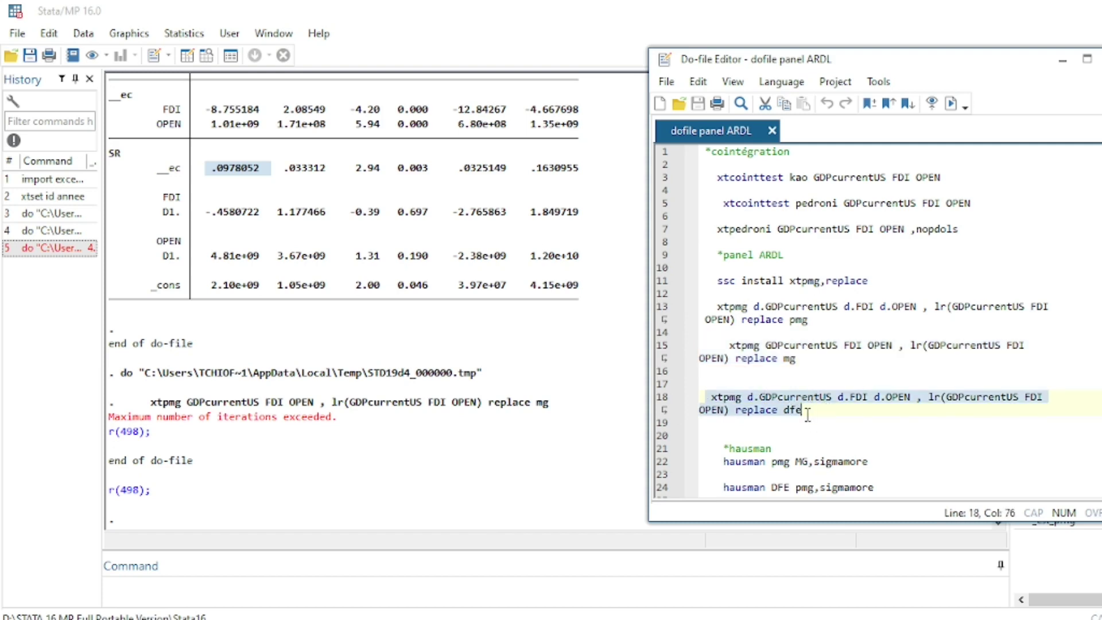
{"action": "left_click", "coordinate": [781, 411]}
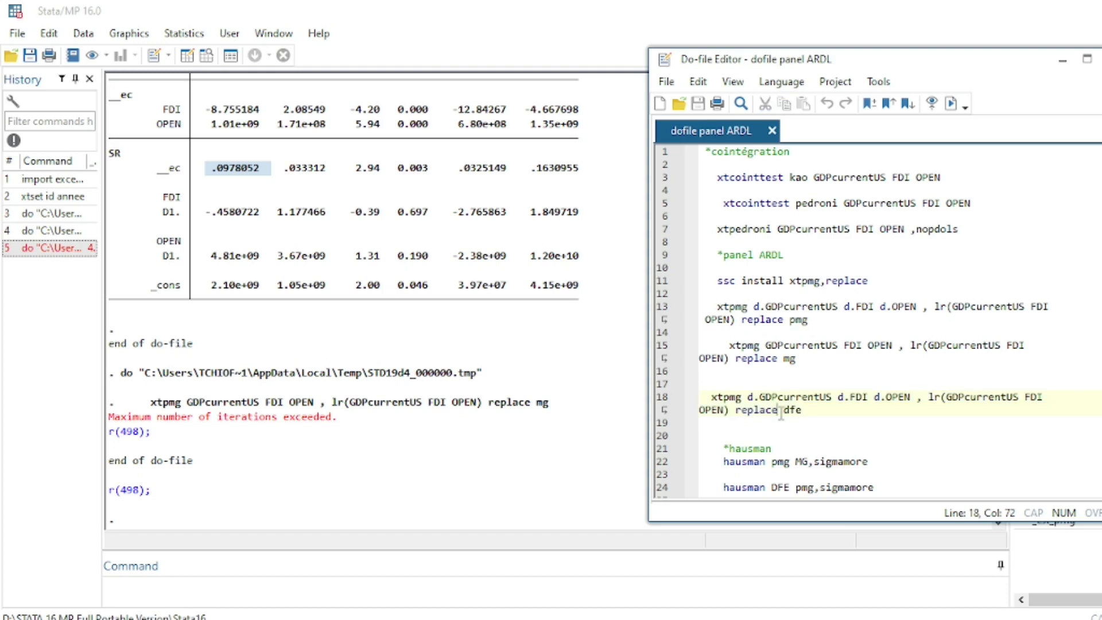
{"action": "double_click", "coordinate": [790, 411]}
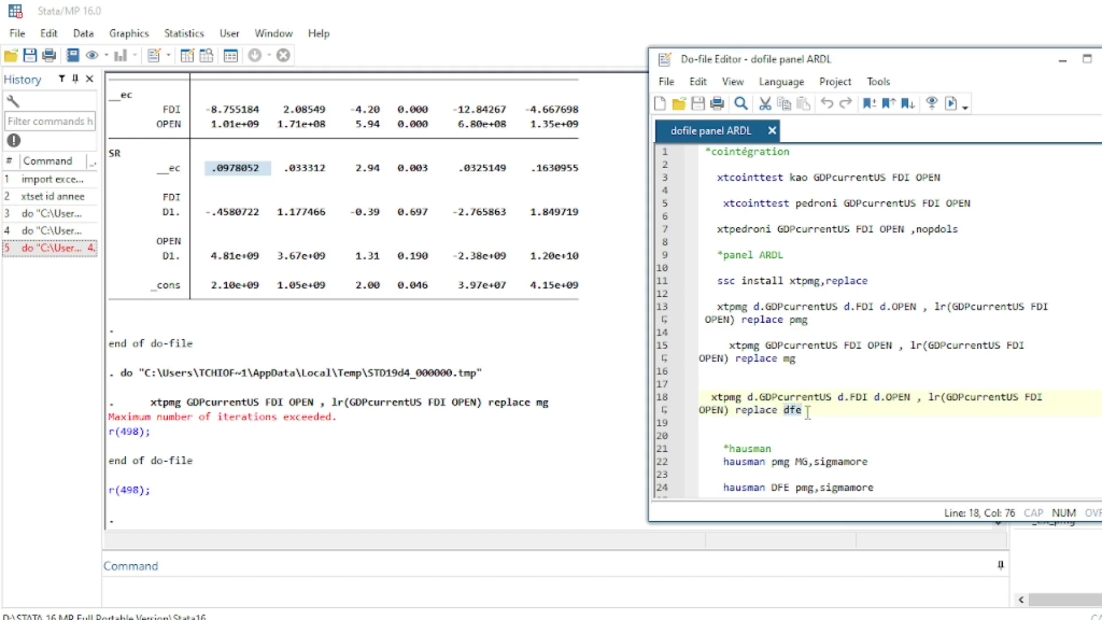
{"action": "triple_click", "coordinate": [712, 395]}
{"action": "left_click", "coordinate": [951, 104]}
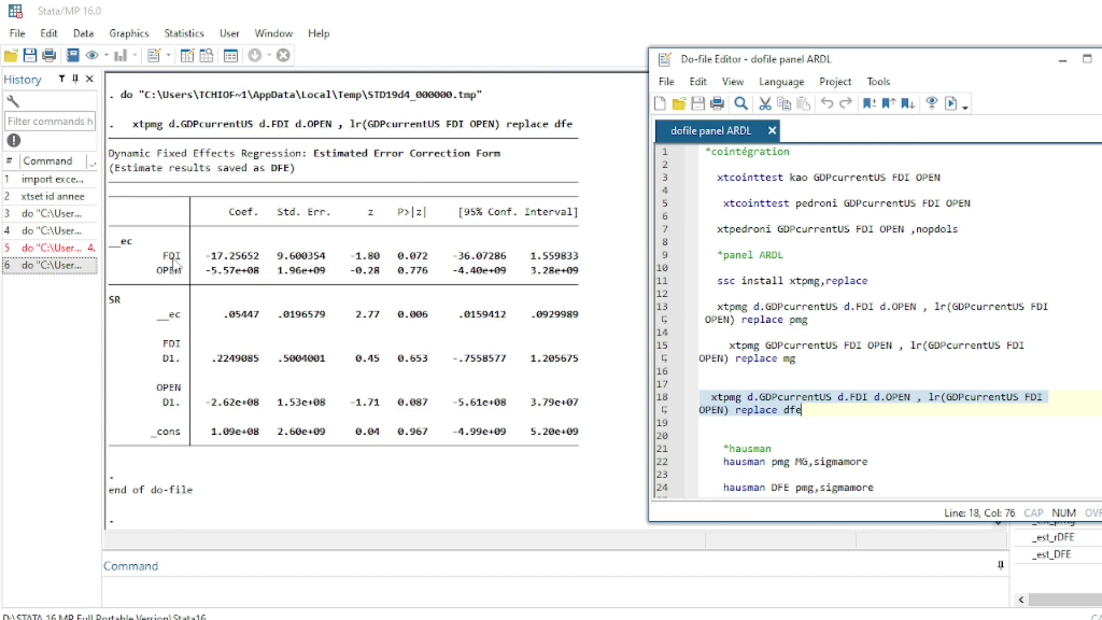
Examine the dynamic fixed effects results, focusing on the long-run FDI and OPEN p-values and the short-run error correction term's p-value
{"action": "left_click_drag", "start_coordinate": [127, 246], "coordinate": [597, 278]}
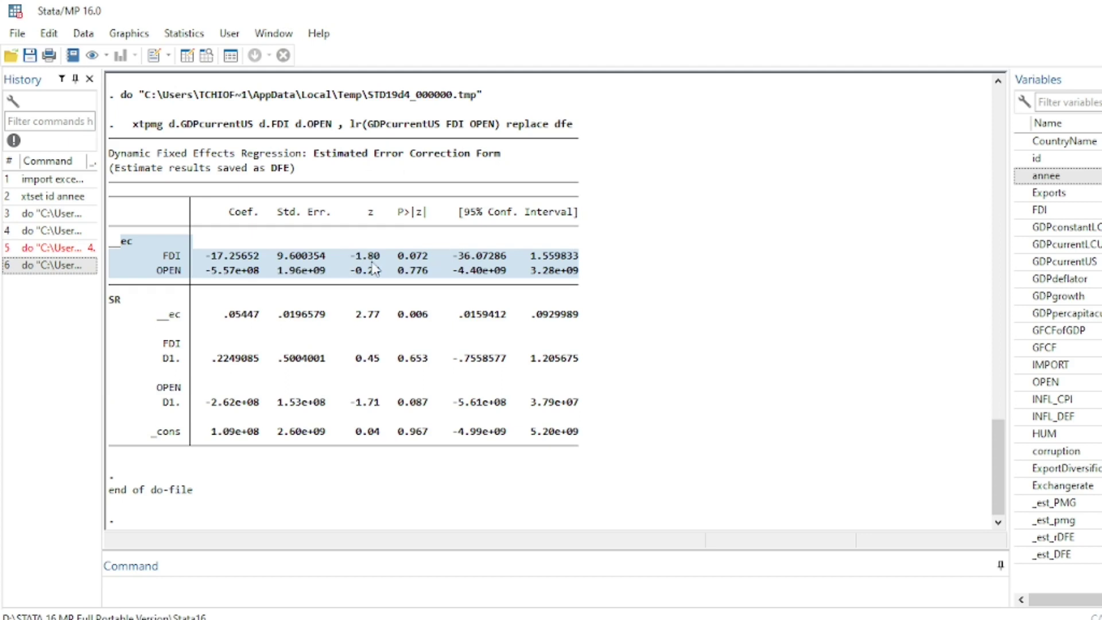
{"action": "left_click_drag", "start_coordinate": [394, 256], "coordinate": [438, 262]}
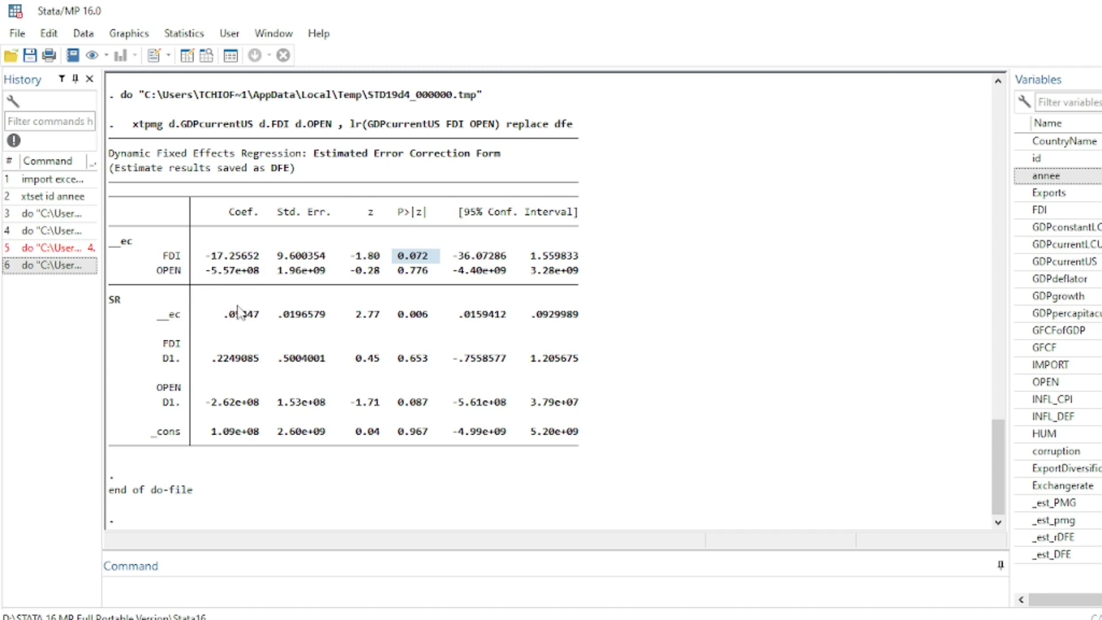
{"action": "scroll", "coordinate": [239, 313], "scroll_direction": "up", "scroll_amount": 13}
{"action": "left_click_drag", "start_coordinate": [208, 270], "coordinate": [261, 272]}
{"action": "scroll", "coordinate": [264, 402], "scroll_direction": "down", "scroll_amount": 10}
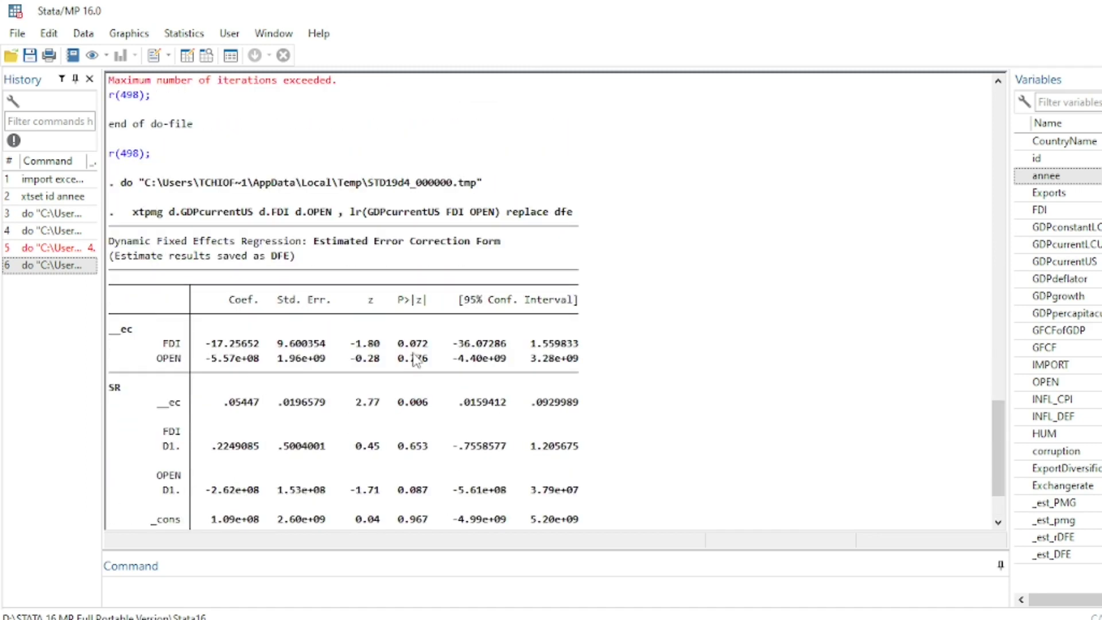
{"action": "left_click_drag", "start_coordinate": [394, 360], "coordinate": [428, 359]}
{"action": "scroll", "coordinate": [294, 409], "scroll_direction": "down", "scroll_amount": 2}
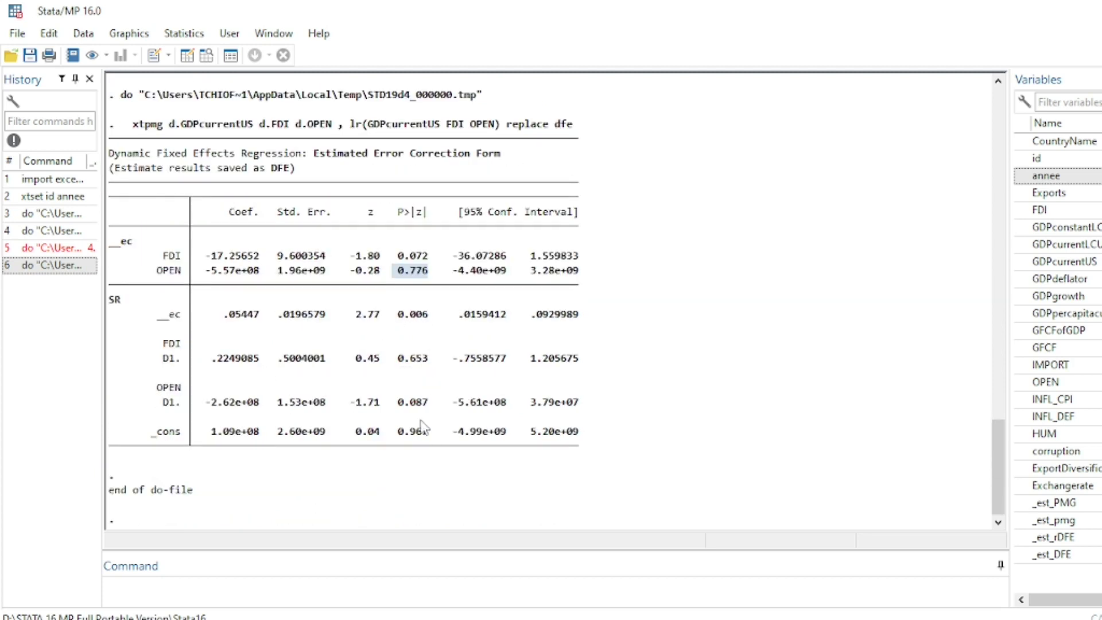
{"action": "left_click_drag", "start_coordinate": [404, 314], "coordinate": [439, 441]}
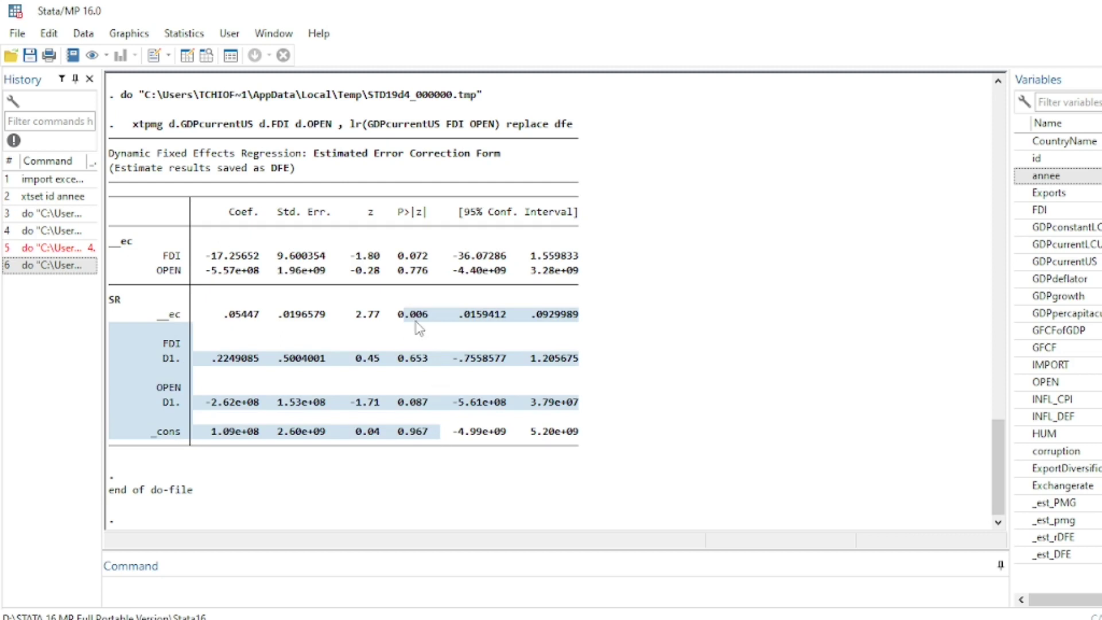
{"action": "left_click_drag", "start_coordinate": [397, 314], "coordinate": [434, 314]}
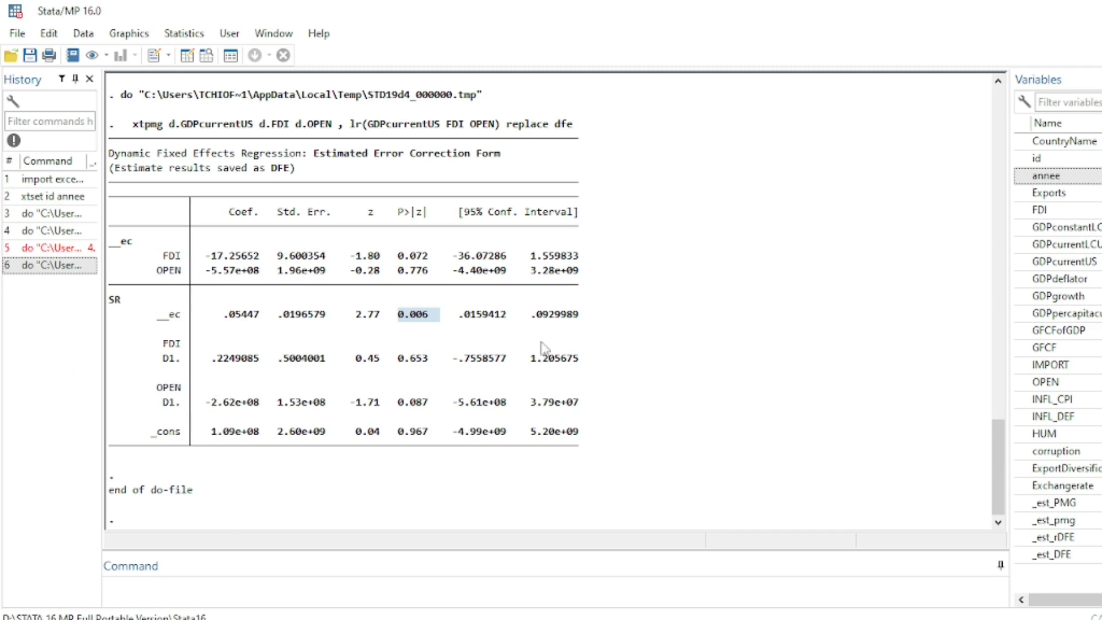
Run only the do-file line "hausman DFE pmg,sigmamore" to compare the dynamic fixed effects and pooled mean group estimators
{"action": "mouse_move", "coordinate": [651, 609]}
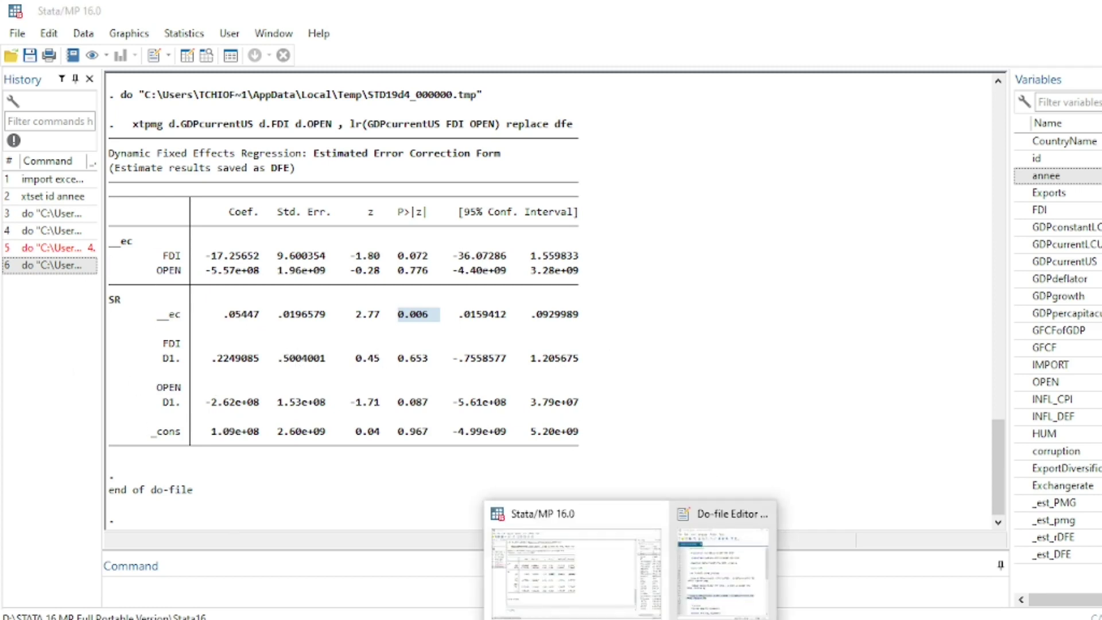
{"action": "left_click", "coordinate": [730, 561]}
{"action": "scroll", "coordinate": [798, 430], "scroll_direction": "down", "scroll_amount": 1}
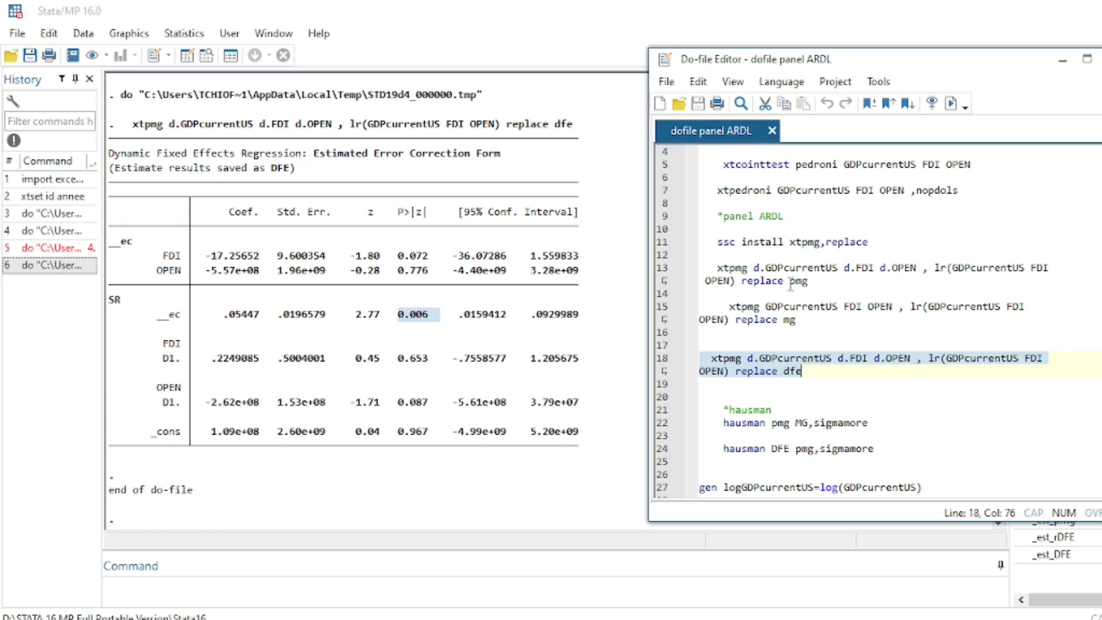
{"action": "double_click", "coordinate": [785, 328]}
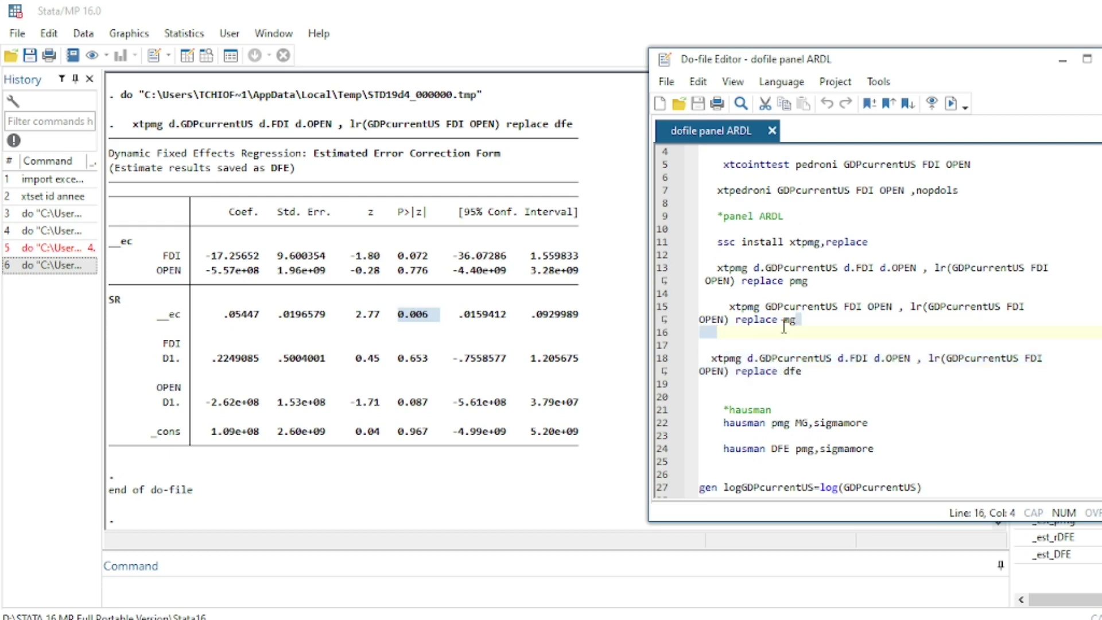
{"action": "left_click", "coordinate": [787, 321]}
{"action": "double_click", "coordinate": [787, 320]}
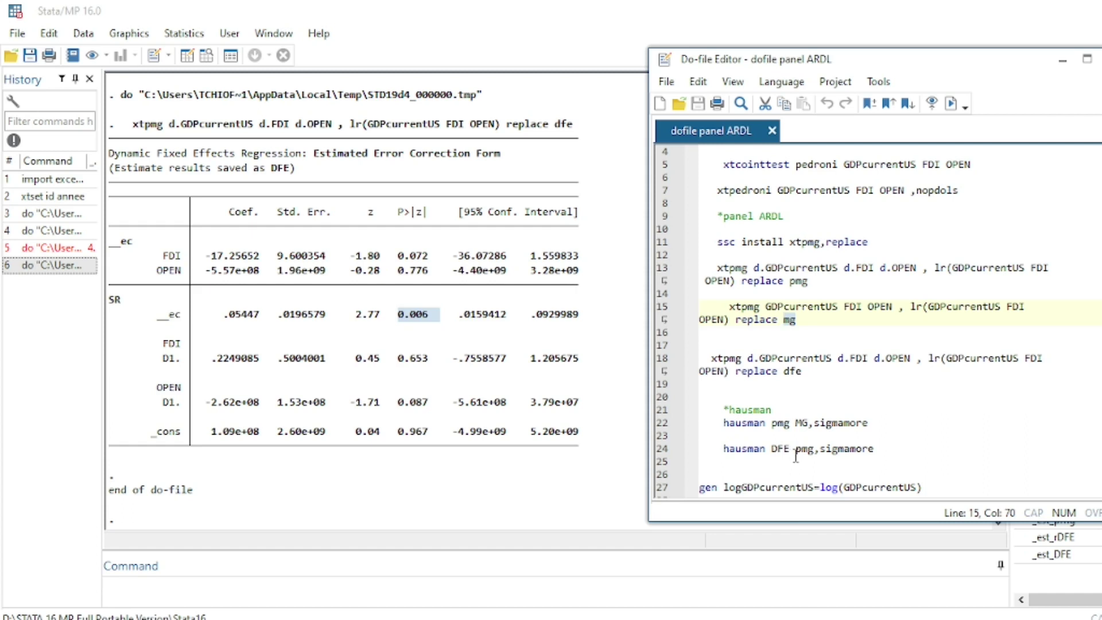
{"action": "left_click_drag", "start_coordinate": [718, 450], "coordinate": [852, 460]}
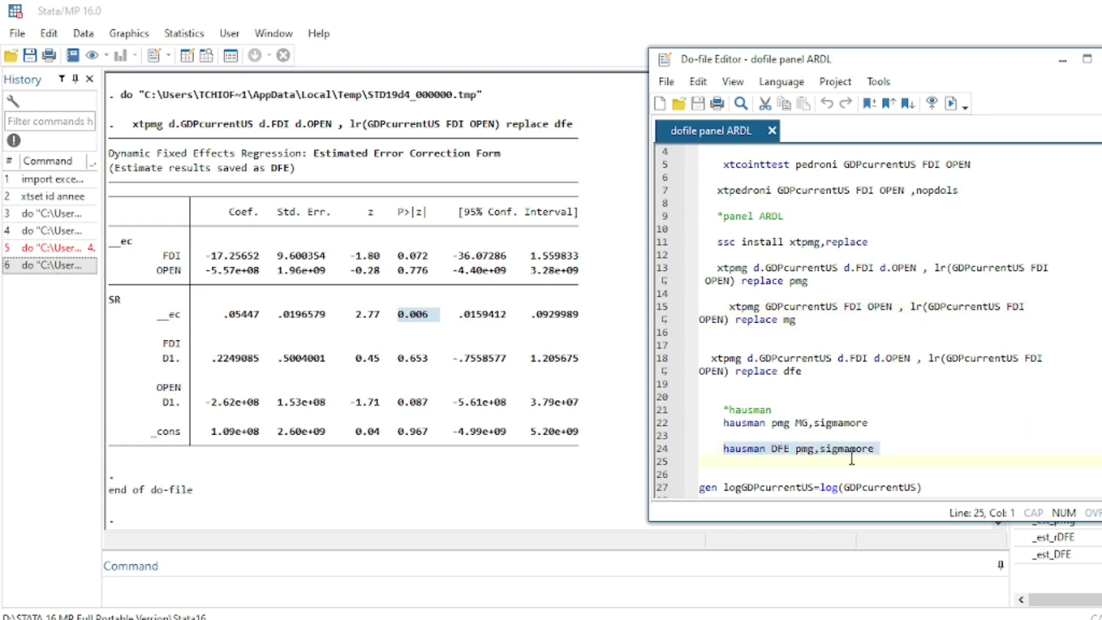
{"action": "left_click", "coordinate": [790, 450]}
{"action": "left_click_drag", "start_coordinate": [772, 450], "coordinate": [787, 448]}
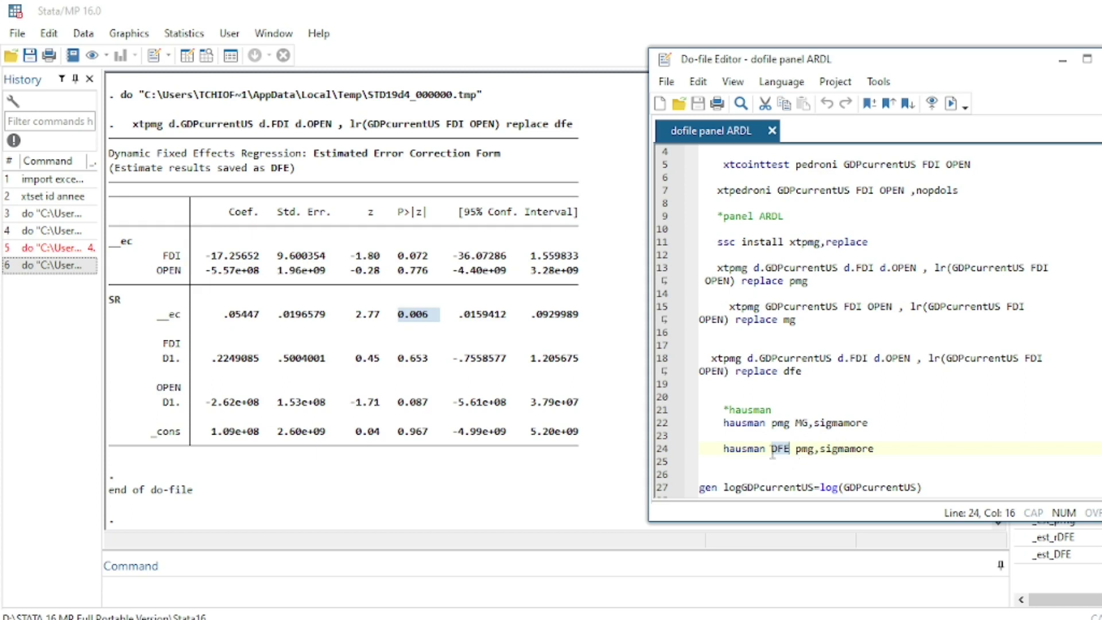
{"action": "left_click", "coordinate": [773, 451]}
{"action": "left_click_drag", "start_coordinate": [773, 450], "coordinate": [780, 447]}
{"action": "left_click_drag", "start_coordinate": [723, 450], "coordinate": [877, 449]}
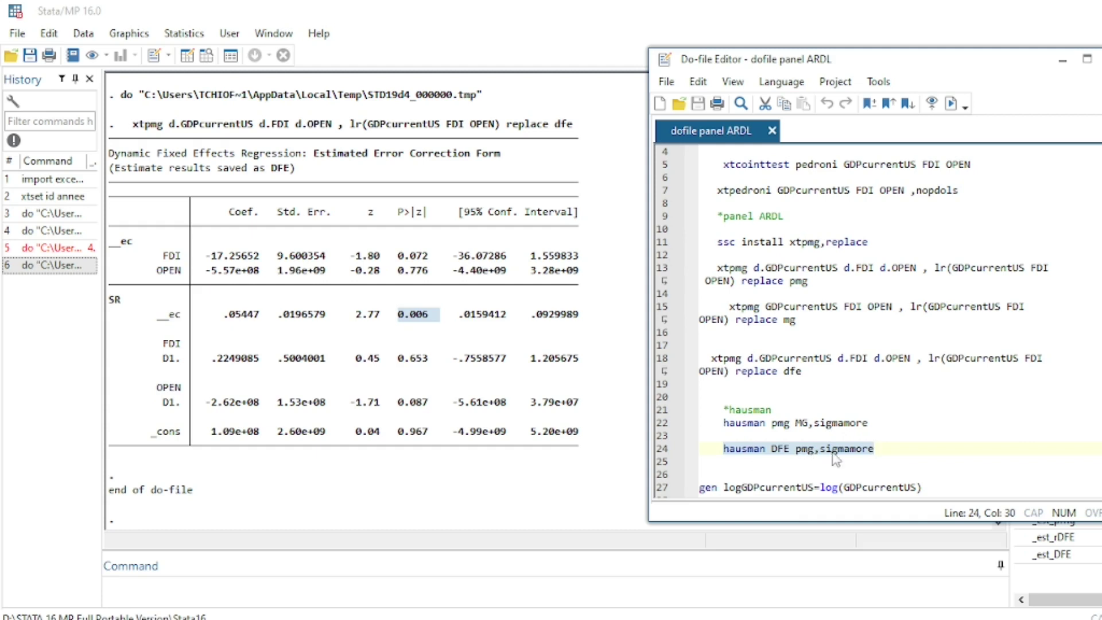
{"action": "left_click", "coordinate": [888, 449]}
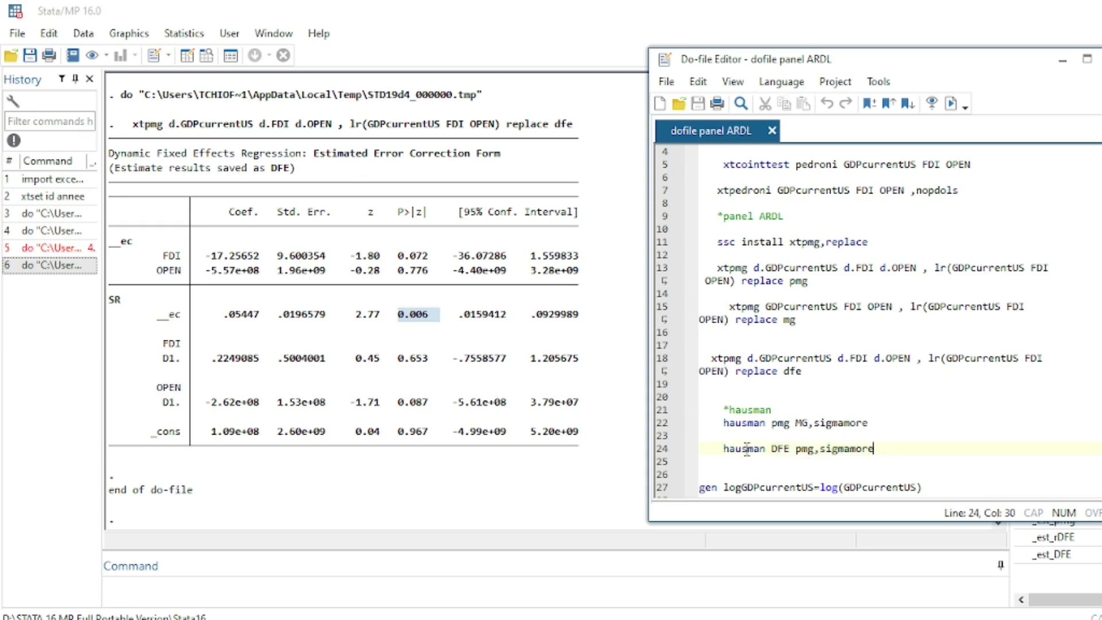
{"action": "left_click_drag", "start_coordinate": [722, 449], "coordinate": [893, 449]}
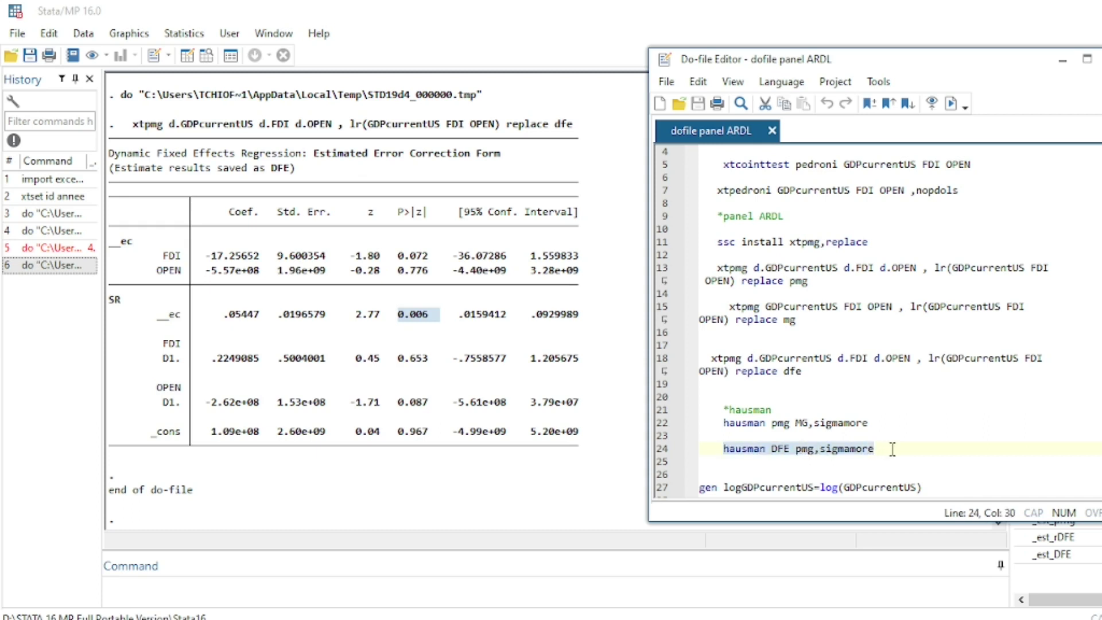
{"action": "left_click", "coordinate": [951, 103]}
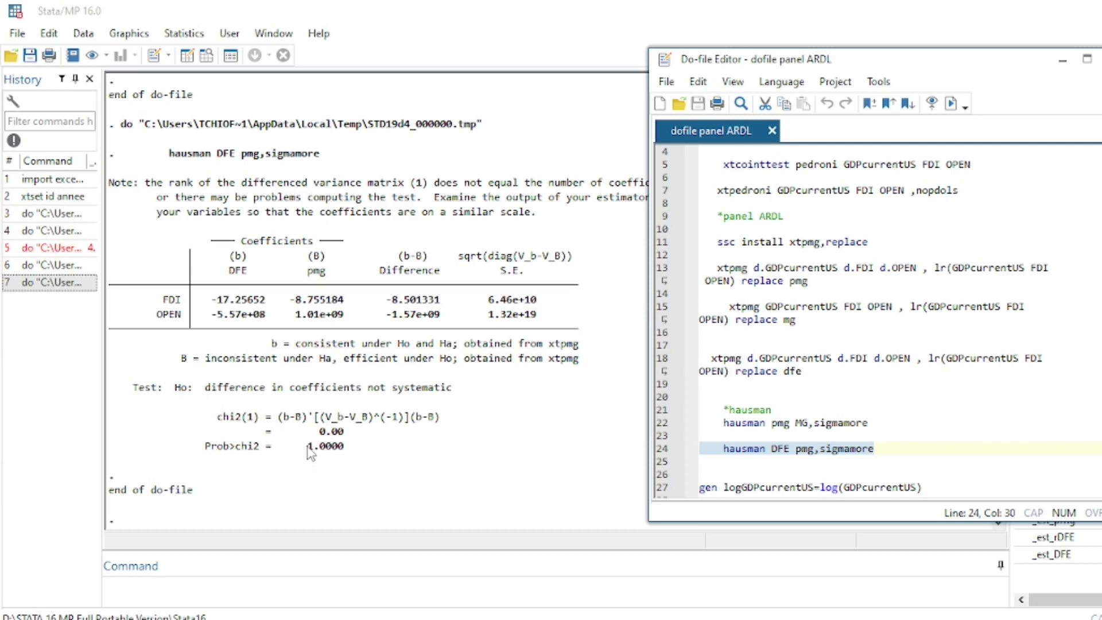
Read the Hausman test output, checking the Prob>chi2 value and the notes on consistency under Ho and Ha
{"action": "left_click", "coordinate": [308, 446]}
{"action": "left_click_drag", "start_coordinate": [304, 447], "coordinate": [352, 444]}
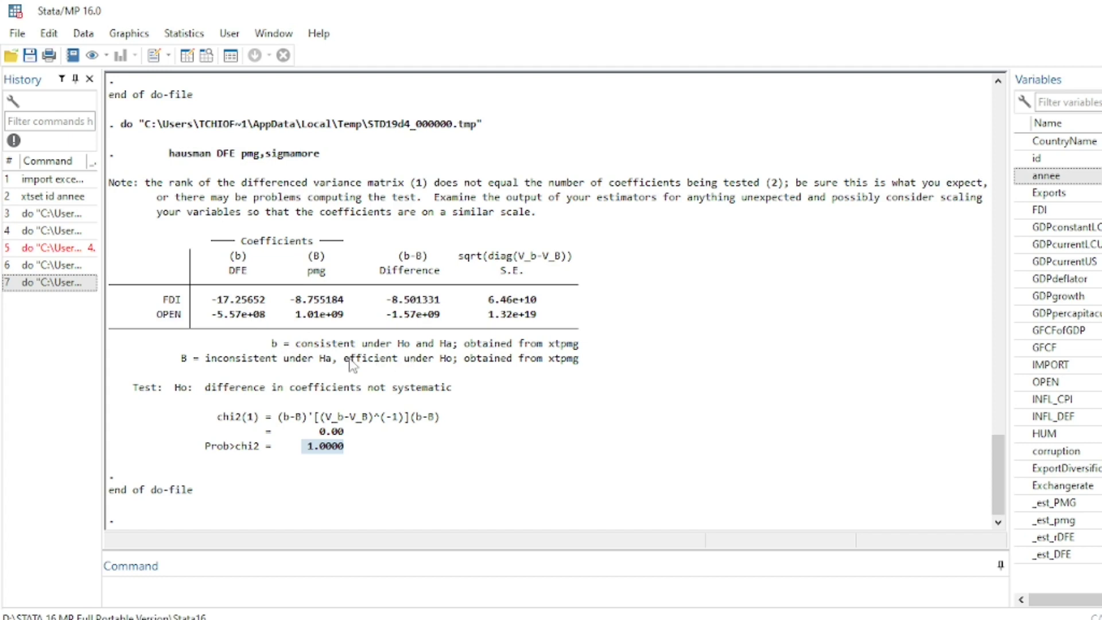
{"action": "left_click_drag", "start_coordinate": [302, 346], "coordinate": [408, 353]}
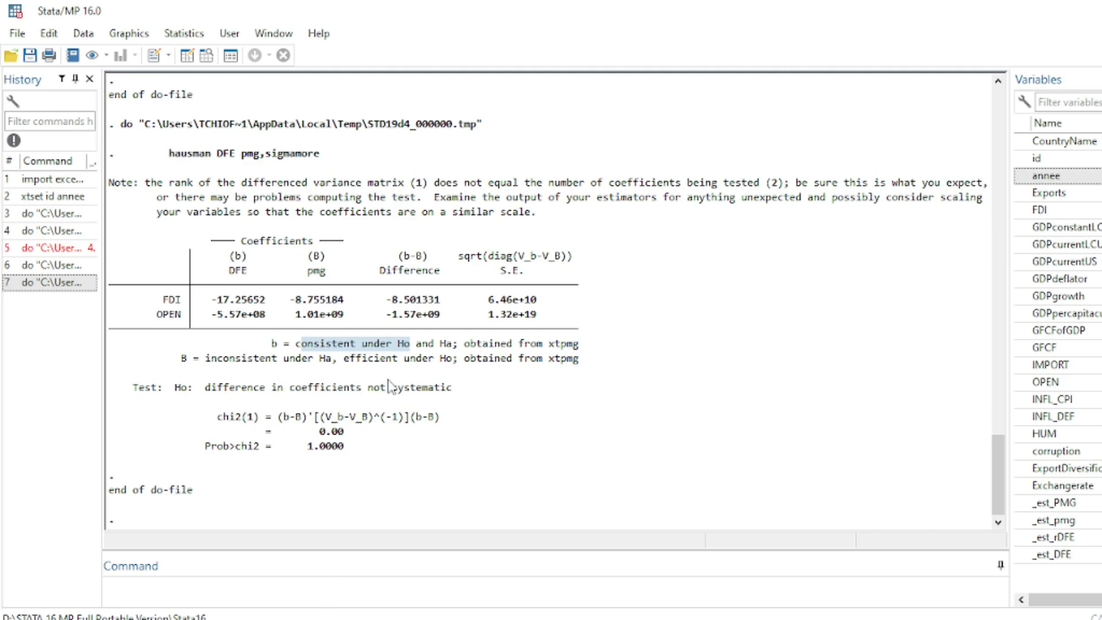
{"action": "left_click_drag", "start_coordinate": [297, 344], "coordinate": [415, 350]}
{"action": "left_click", "coordinate": [402, 348]}
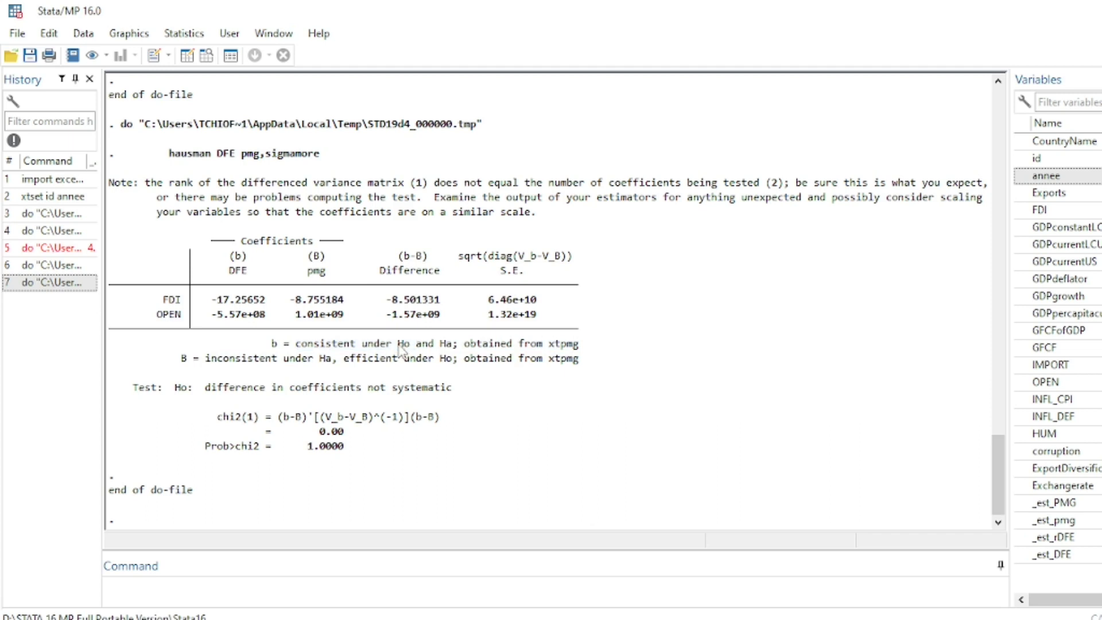
{"action": "left_click_drag", "start_coordinate": [400, 347], "coordinate": [679, 355]}
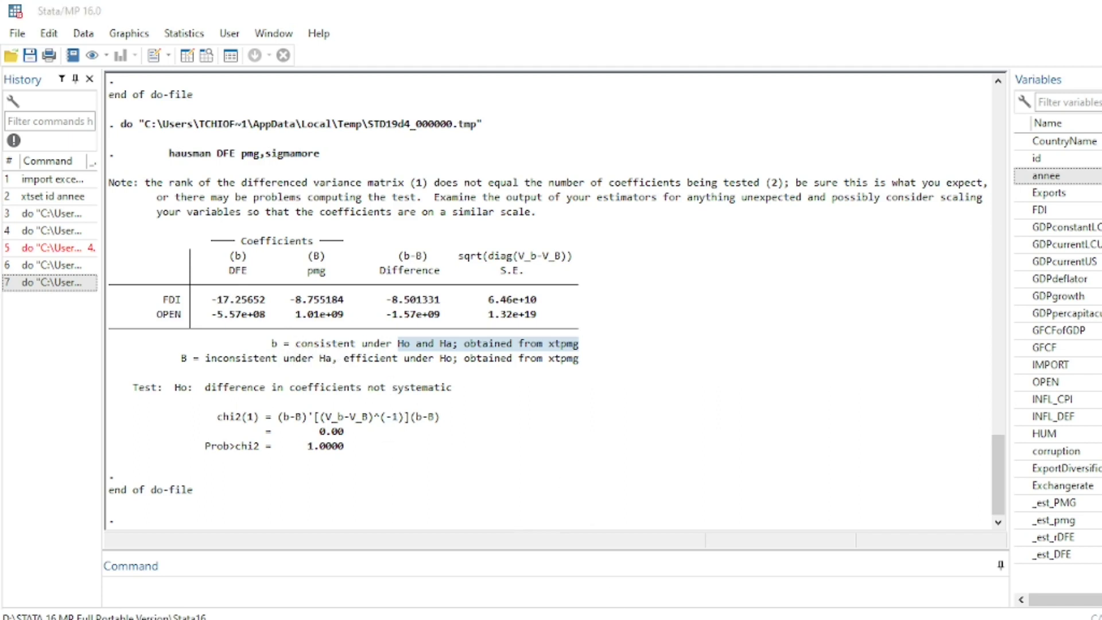
Create the log of GDP by running only "gen logGDPcurrentUS=log(GDPcurrentUS)" from the do-file
{"action": "left_click", "coordinate": [723, 554]}
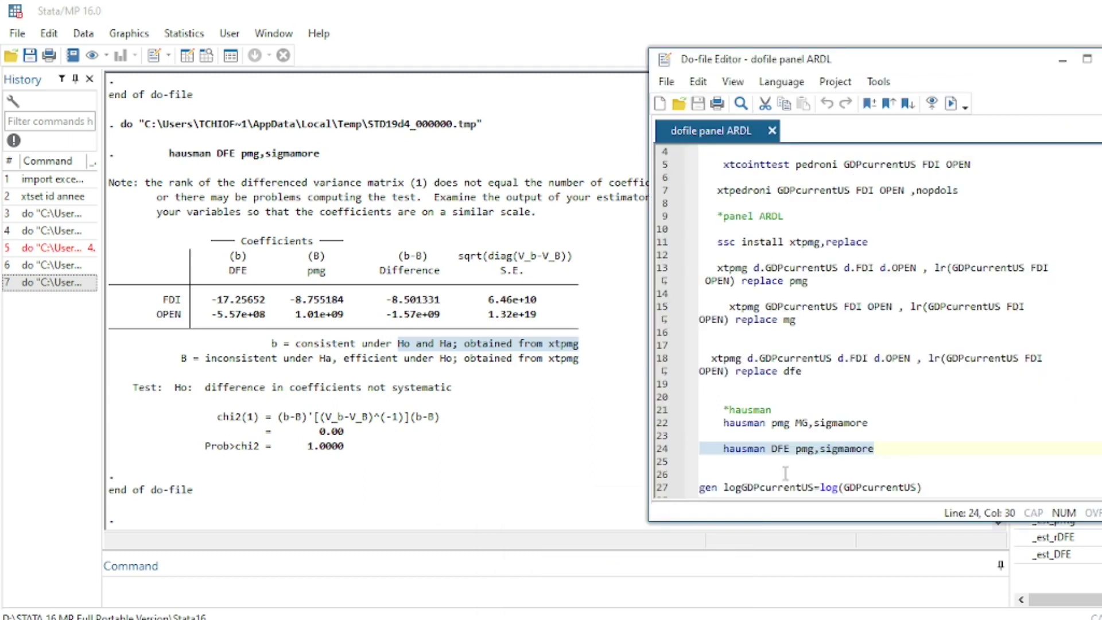
{"action": "scroll", "coordinate": [804, 456], "scroll_direction": "down", "scroll_amount": 3}
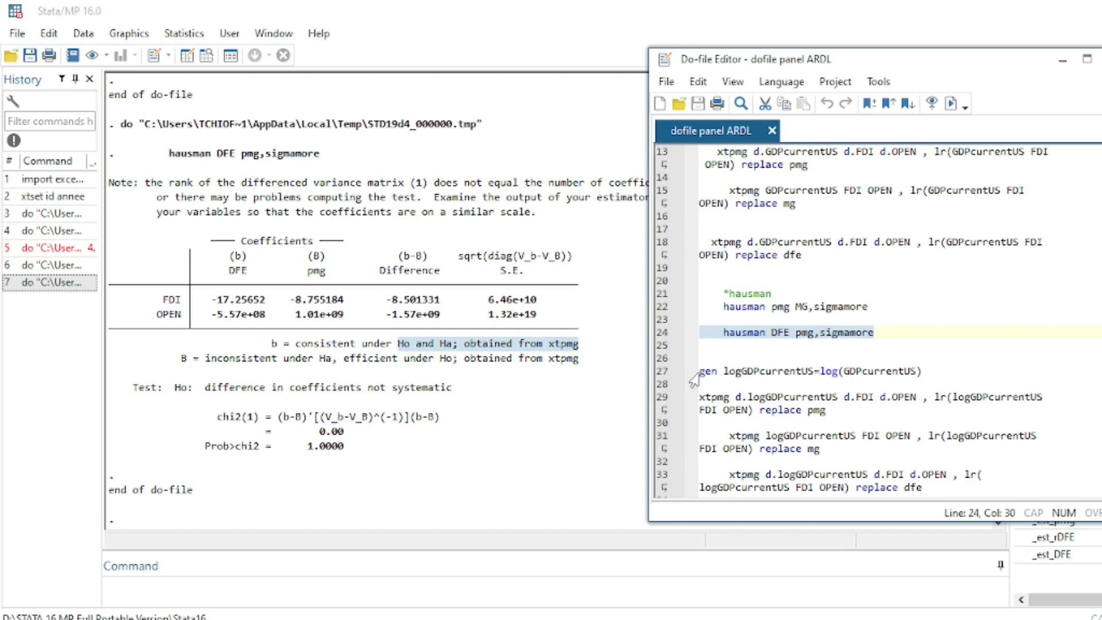
{"action": "left_click_drag", "start_coordinate": [701, 372], "coordinate": [938, 372]}
{"action": "left_click", "coordinate": [951, 103]}
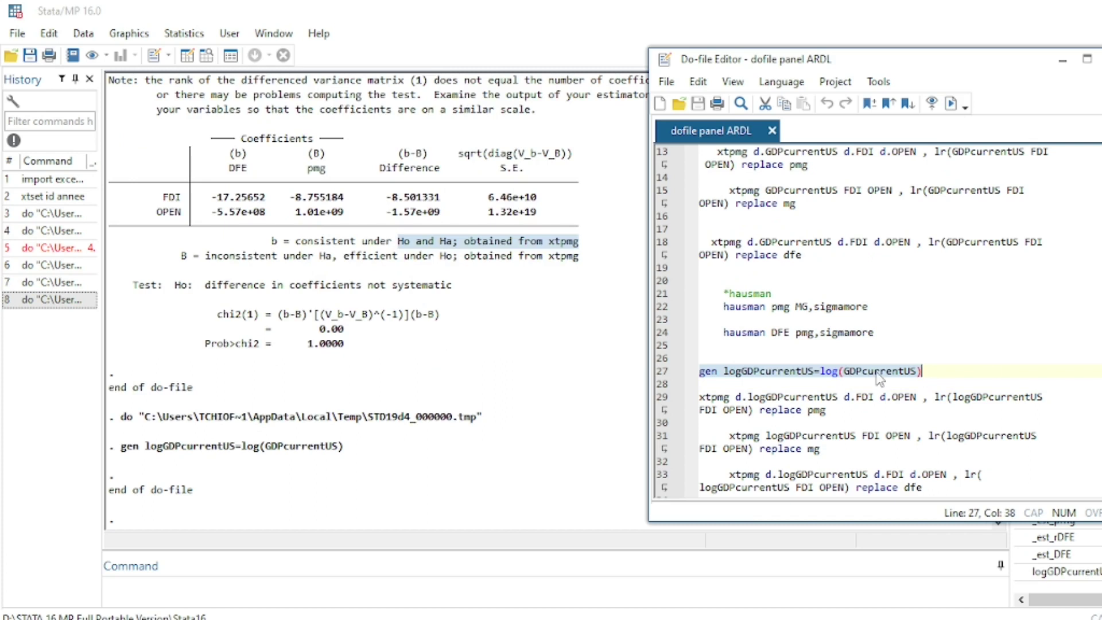
Run "xtpmg d.logGDPcurrentUS d.FDI d.OPEN , lr(logGDPcurrentUS FDI OPEN) replace pmg" from the do-file and check its long-run and short-run p-values
{"action": "scroll", "coordinate": [879, 373], "scroll_direction": "down", "scroll_amount": 2}
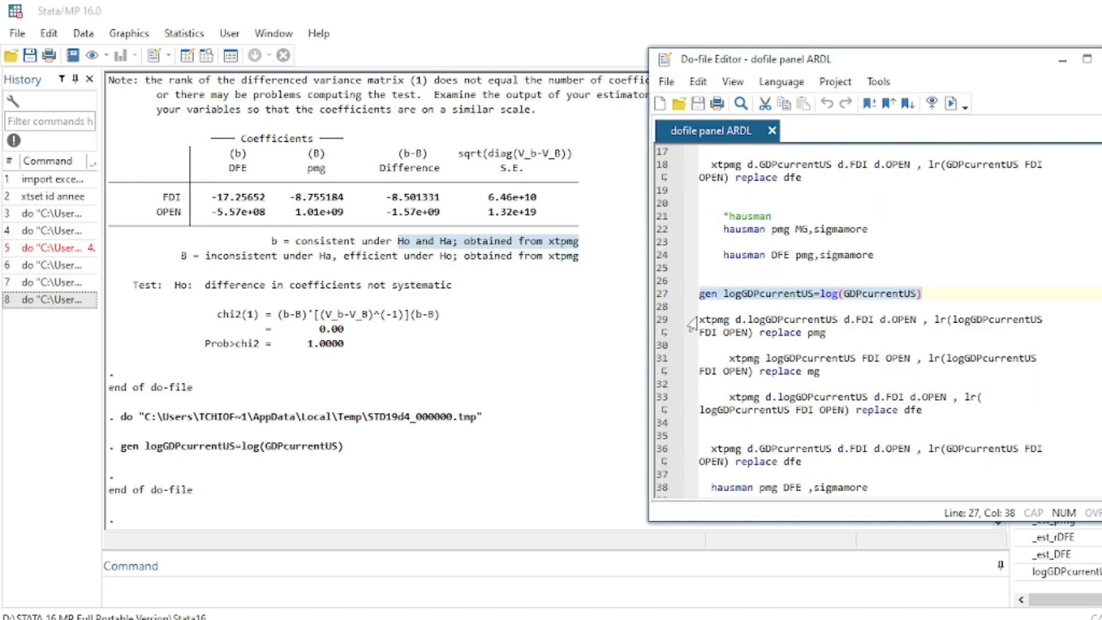
{"action": "left_click_drag", "start_coordinate": [701, 319], "coordinate": [825, 334]}
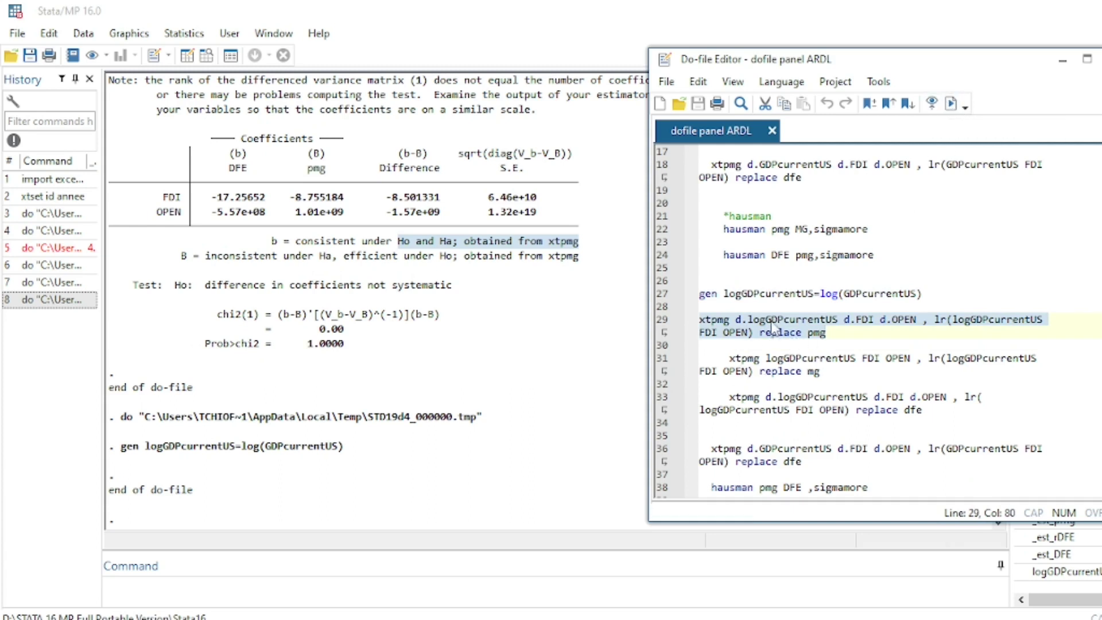
{"action": "left_click", "coordinate": [951, 104]}
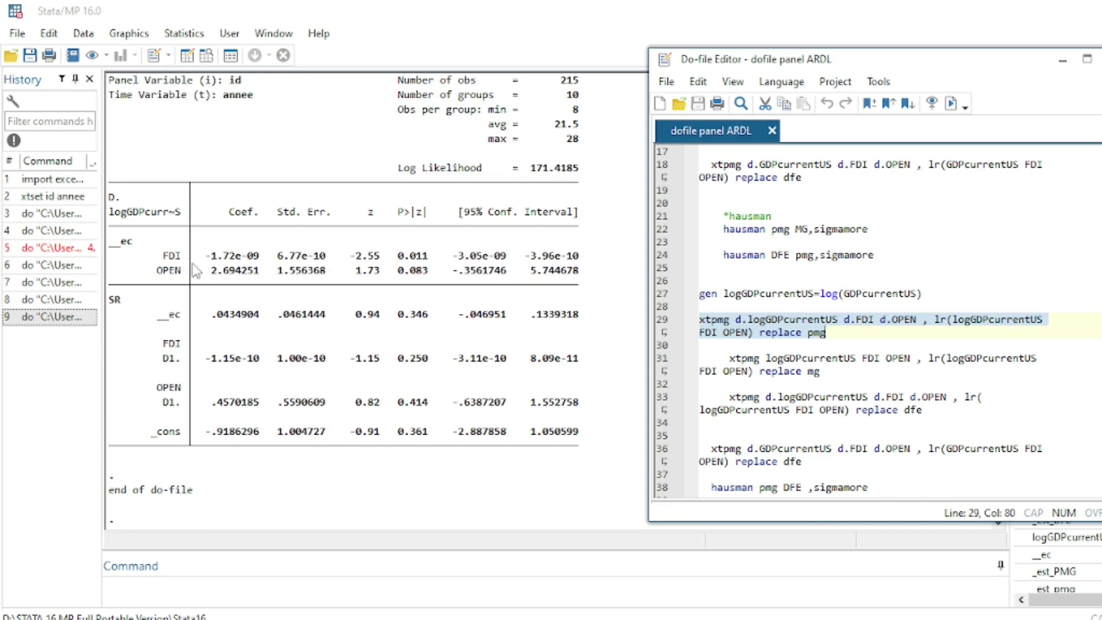
{"action": "scroll", "coordinate": [265, 269], "scroll_direction": "up", "scroll_amount": 2}
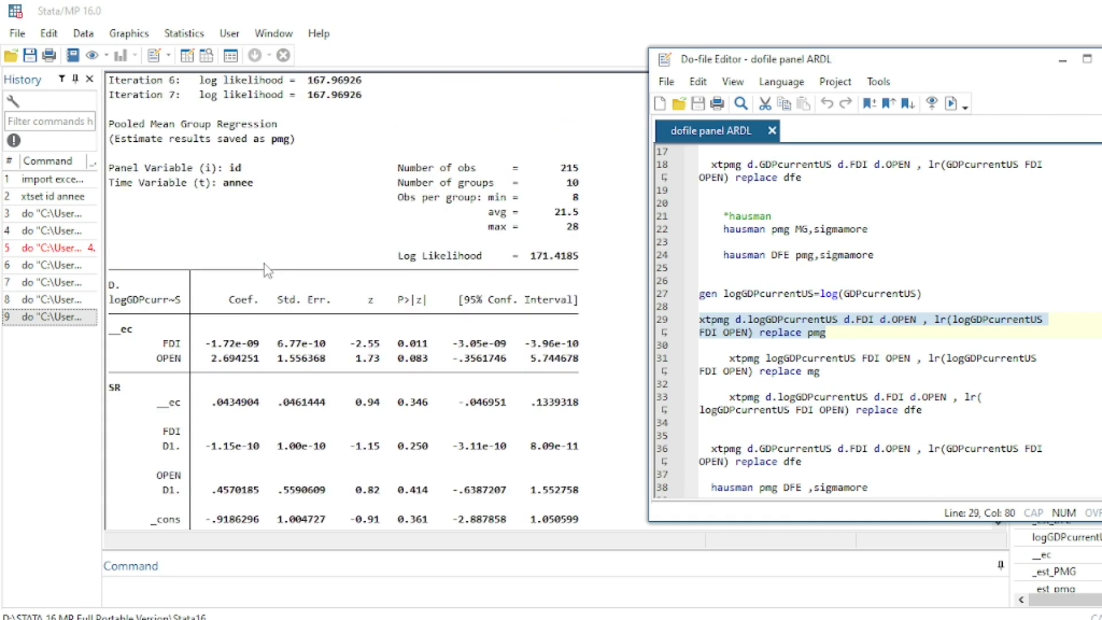
{"action": "scroll", "coordinate": [265, 269], "scroll_direction": "down", "scroll_amount": 2}
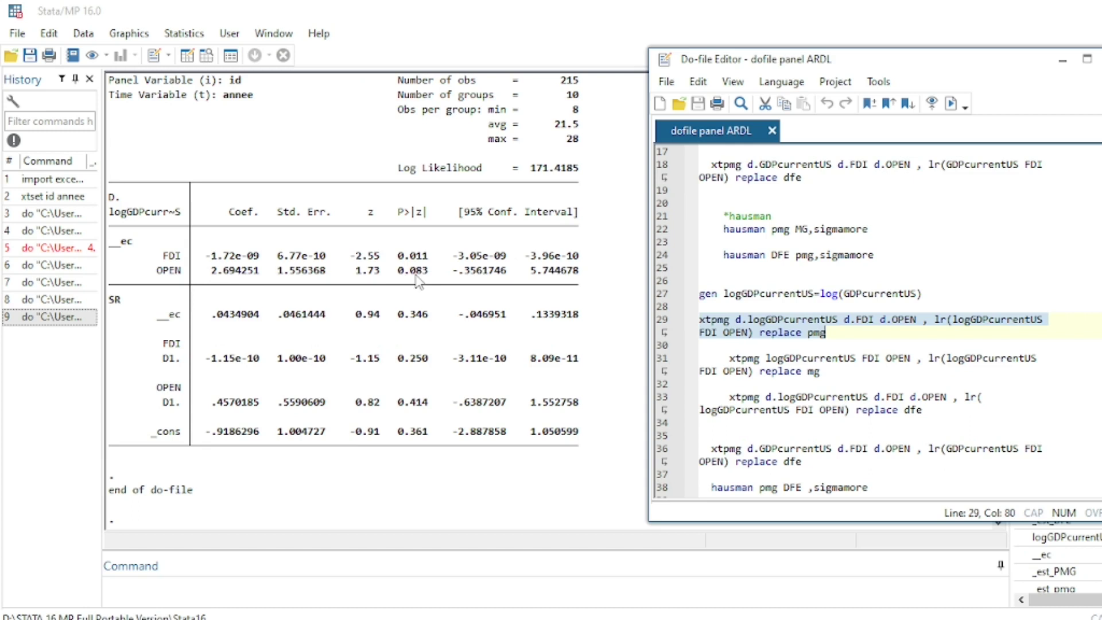
{"action": "left_click_drag", "start_coordinate": [405, 314], "coordinate": [506, 447]}
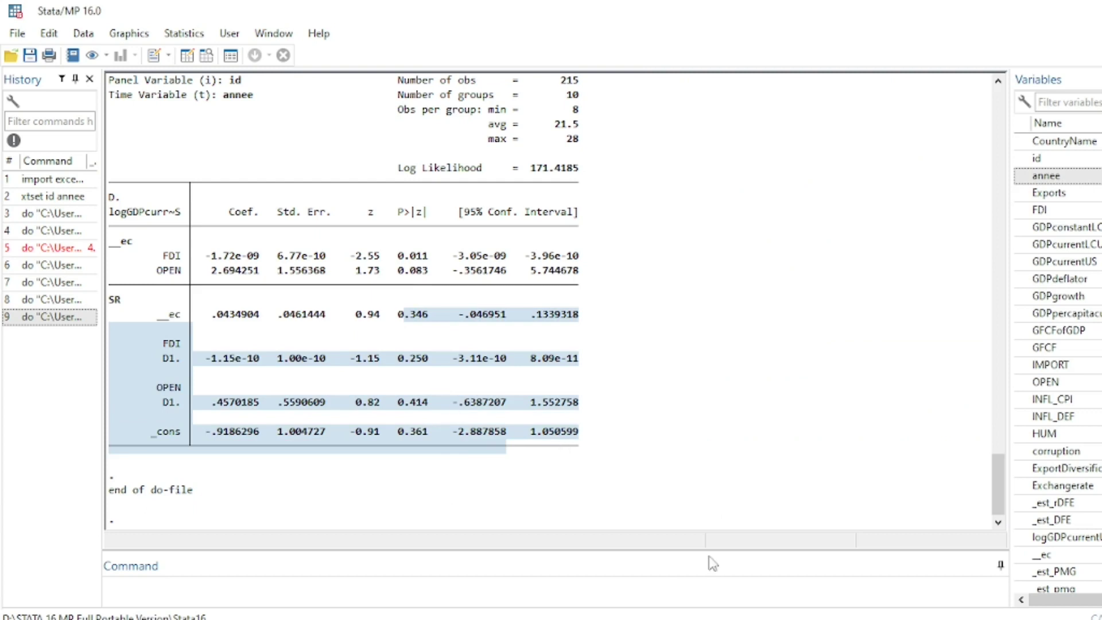
Try to estimate the log-GDP mean group model by running only "xtpmg logGDPcurrentUS FDI OPEN , lr(logGDPcurrentUS FDI OPEN) replace mg"
{"action": "left_click", "coordinate": [724, 592]}
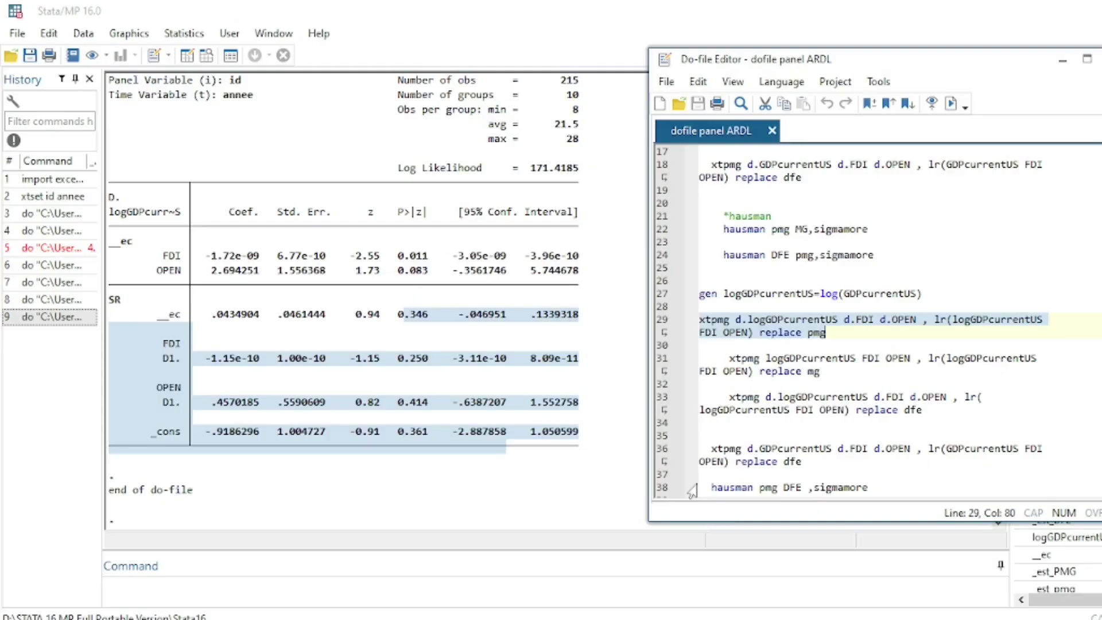
{"action": "left_click_drag", "start_coordinate": [719, 357], "coordinate": [873, 374]}
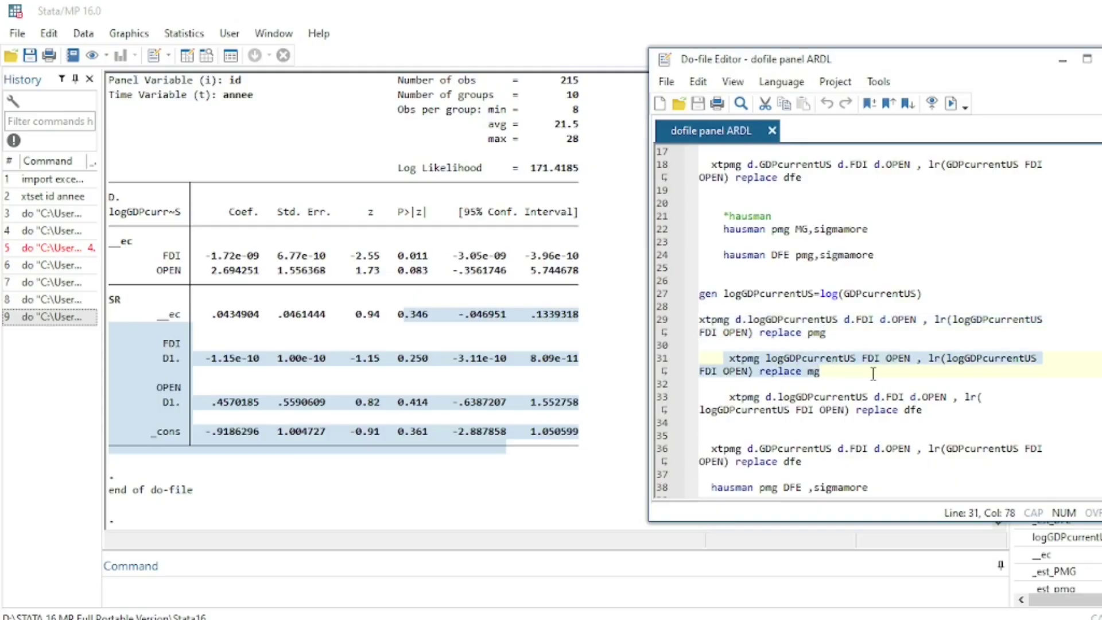
{"action": "left_click", "coordinate": [951, 104]}
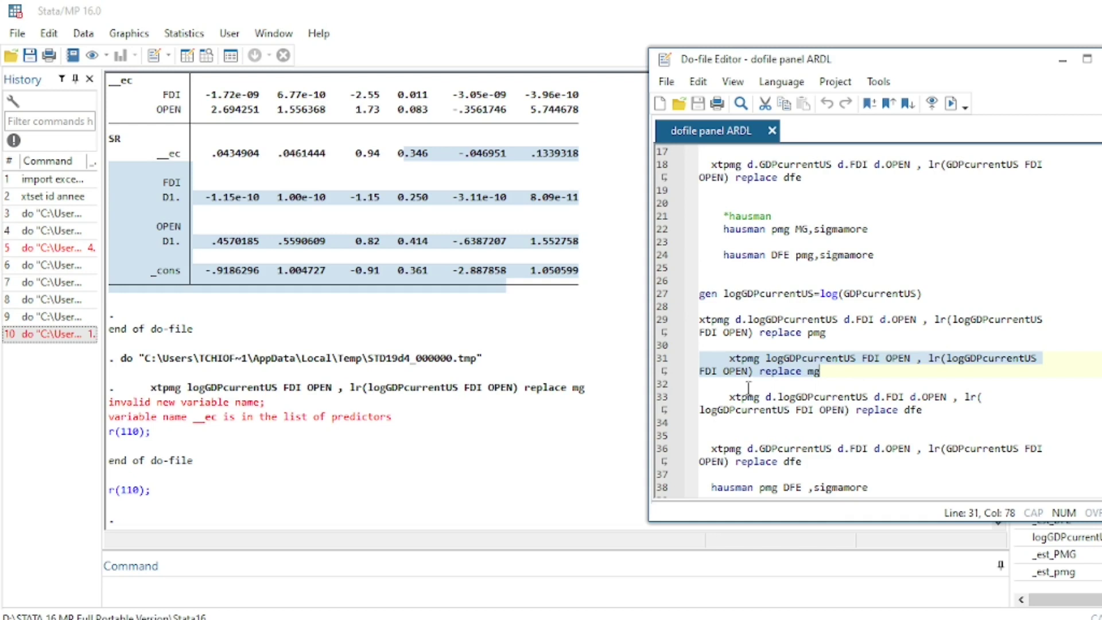
Run "xtpmg d.logGDPcurrentUS d.FDI d.OPEN , lr(logGDPcurrentUS FDI OPEN) replace dfe" and check the long-run rows and the short-run OPEN p-value
{"action": "left_click_drag", "start_coordinate": [725, 396], "coordinate": [945, 411]}
{"action": "left_click", "coordinate": [951, 103]}
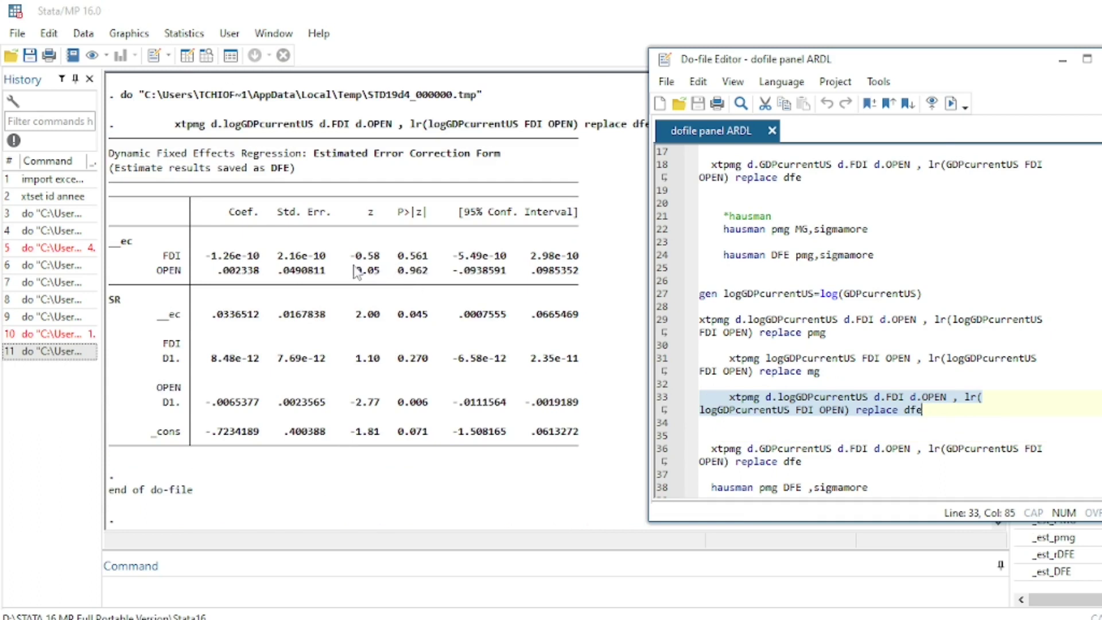
{"action": "left_click_drag", "start_coordinate": [165, 256], "coordinate": [585, 273]}
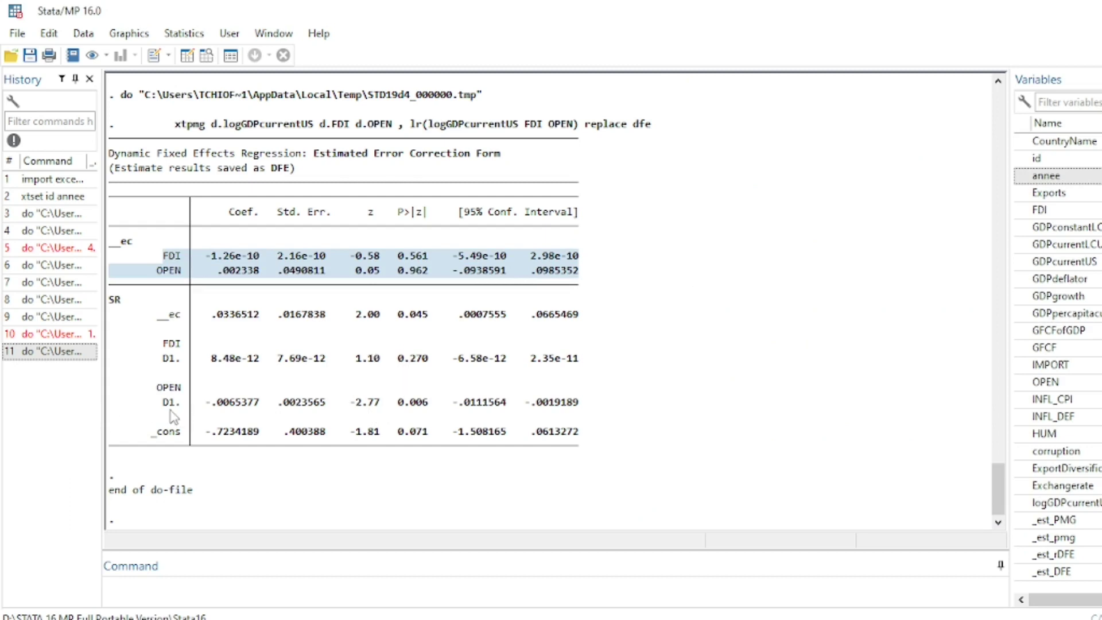
{"action": "left_click_drag", "start_coordinate": [212, 405], "coordinate": [585, 408]}
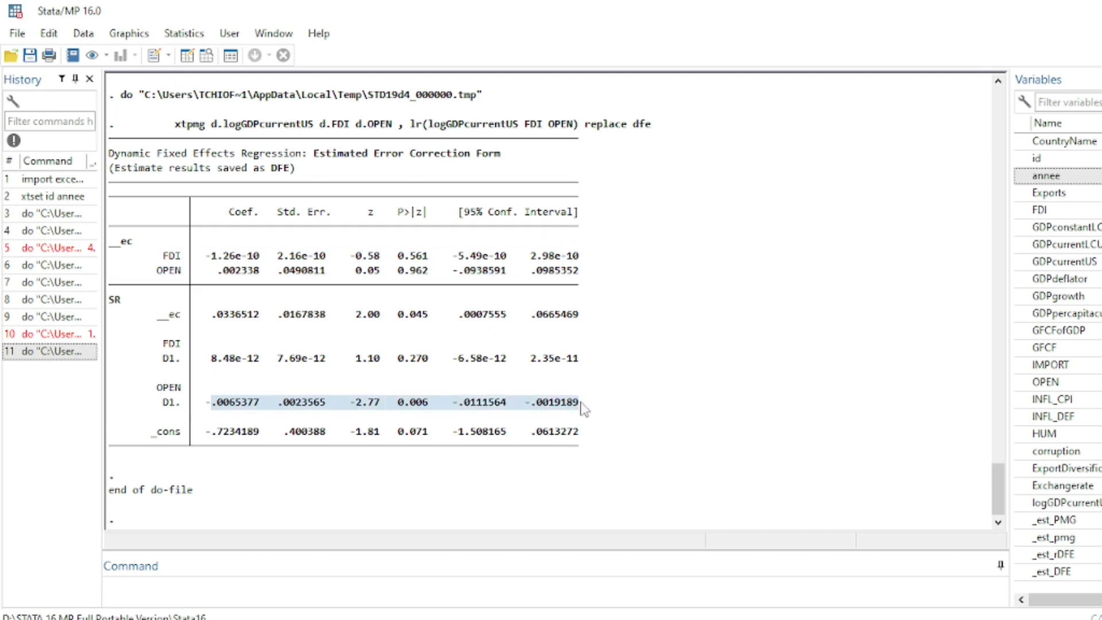
{"action": "left_click_drag", "start_coordinate": [398, 405], "coordinate": [424, 409]}
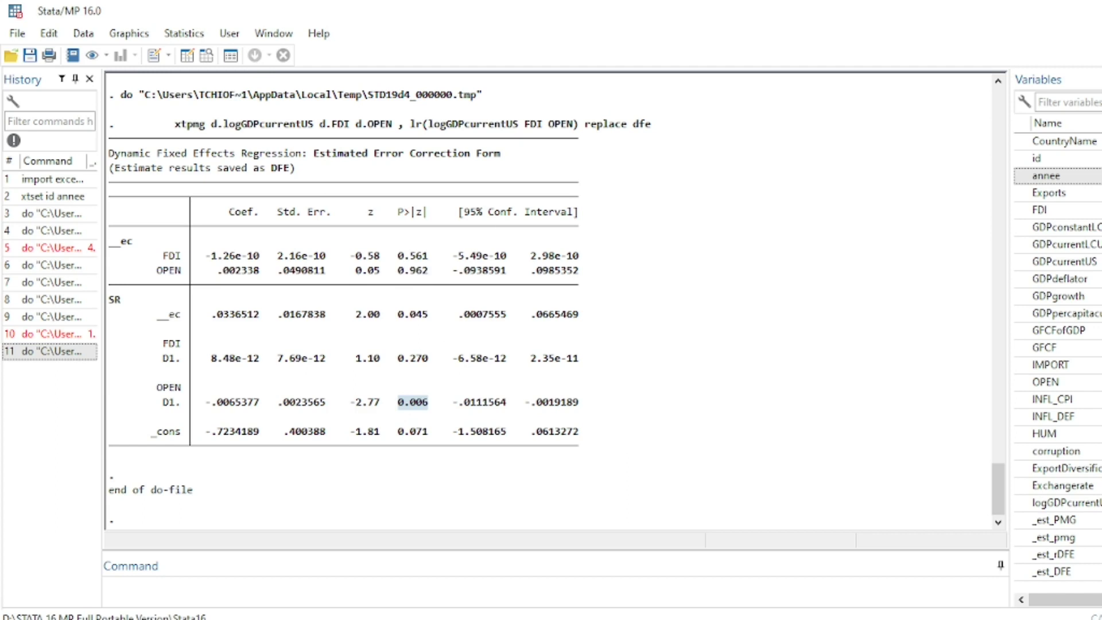
{"action": "mouse_move", "coordinate": [729, 606]}
{"action": "left_click", "coordinate": [732, 574]}
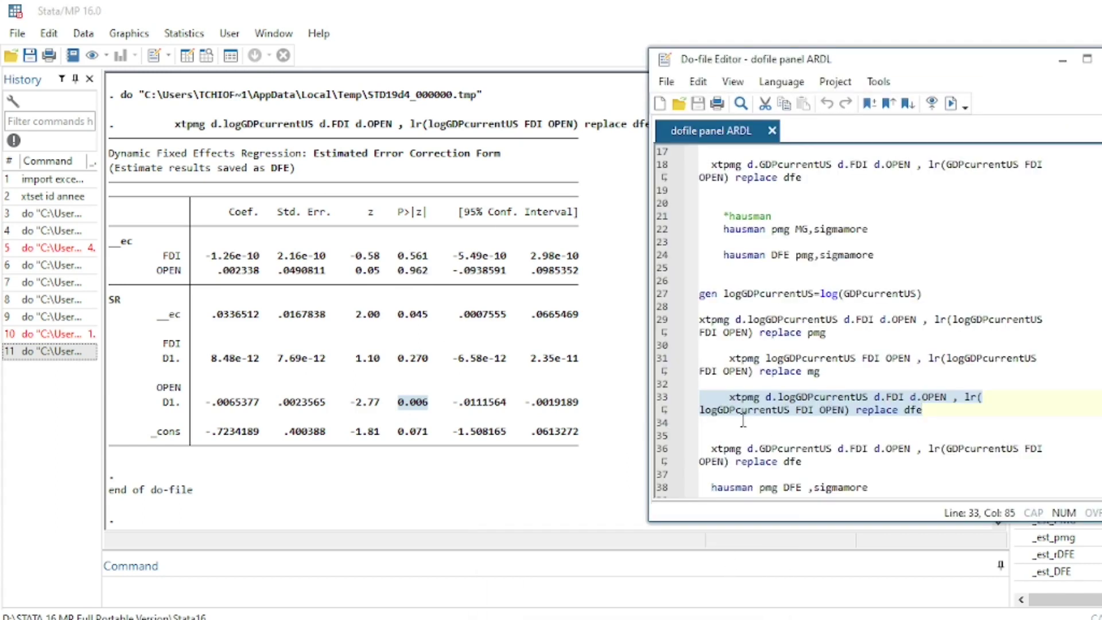
{"action": "scroll", "coordinate": [743, 421], "scroll_direction": "down", "scroll_amount": 3}
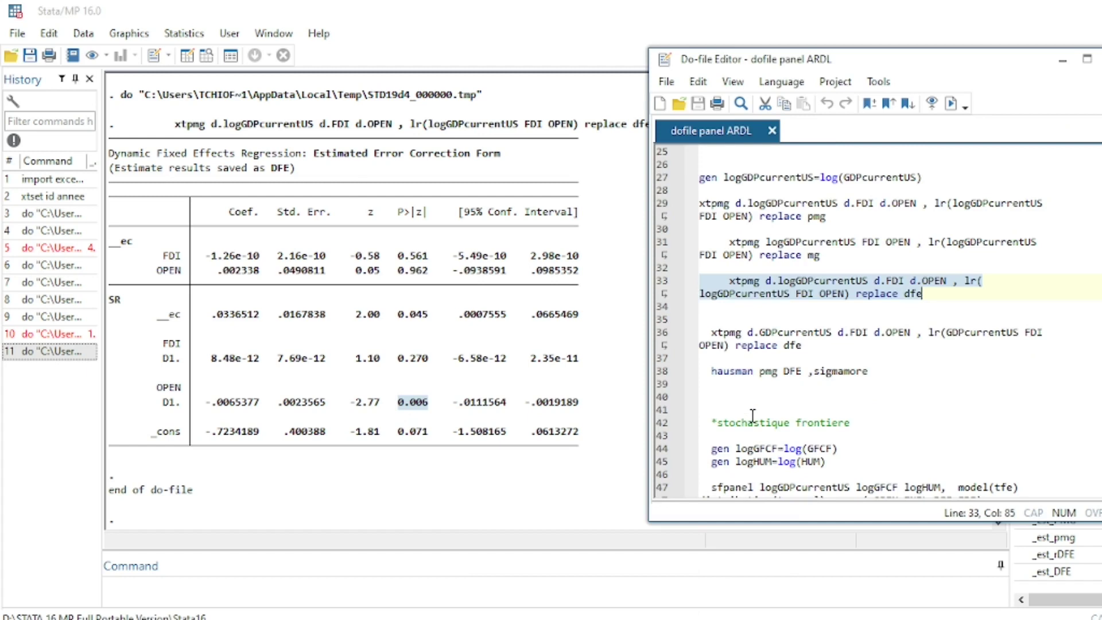
{"action": "scroll", "coordinate": [753, 415], "scroll_direction": "up", "scroll_amount": 8}
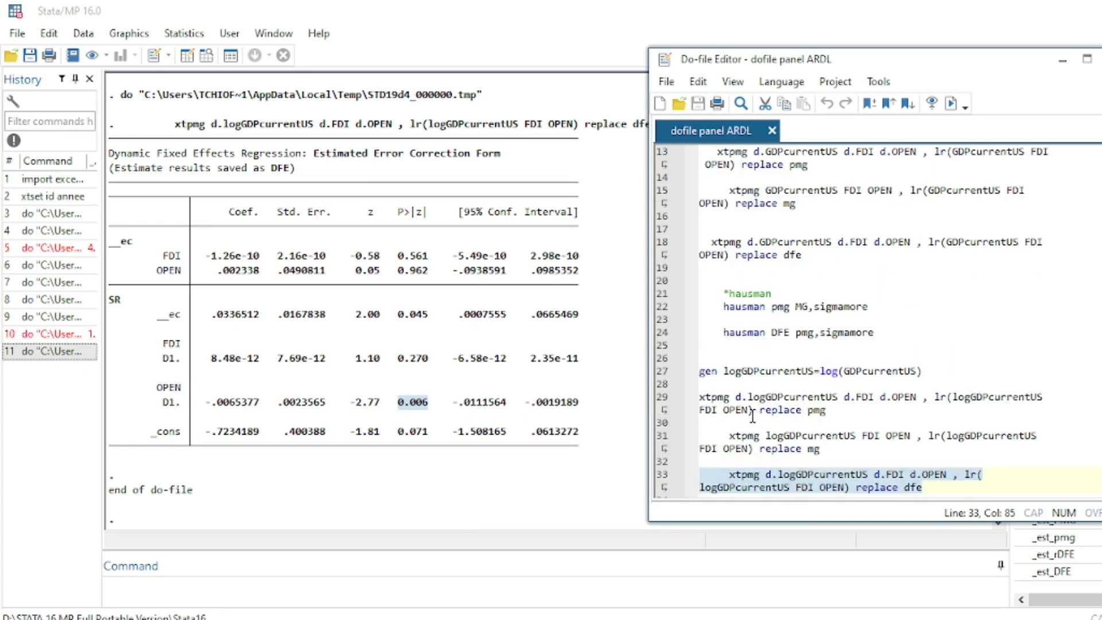